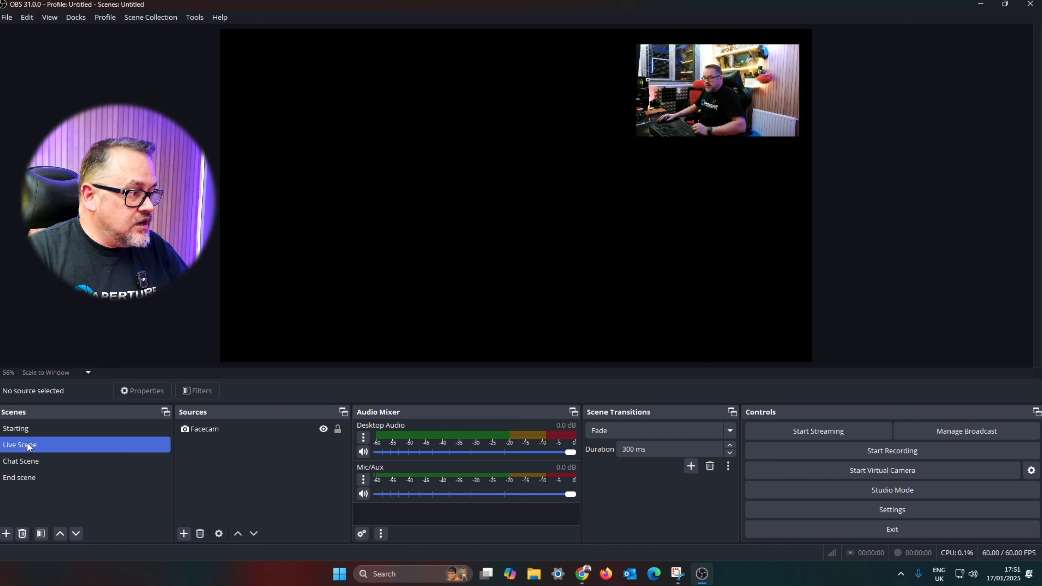
Step: Add a Display Capture source named "Top Screen Browser" to Live Scene, capturing display PL2730H: 1920x1080 @ 0,-1080
{"action": "left_click", "coordinate": [185, 535]}
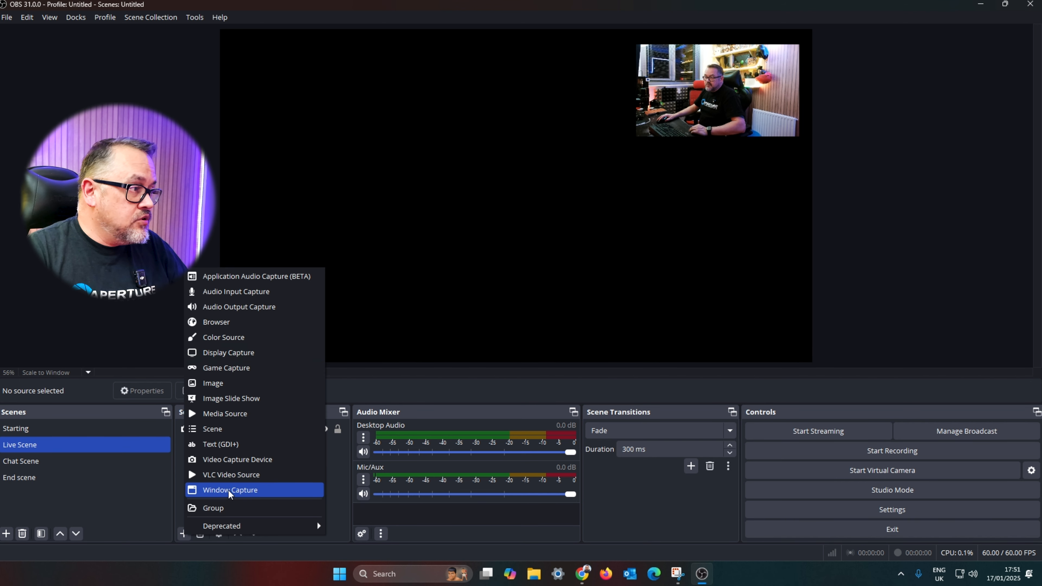
{"action": "left_click", "coordinate": [249, 355]}
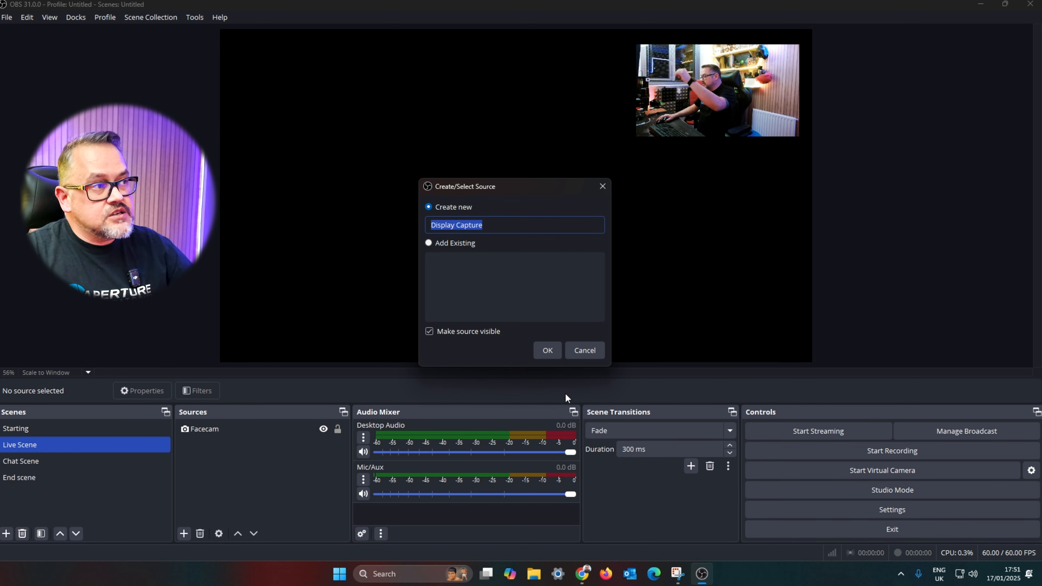
{"action": "type", "text": "Top Screen Browser"}
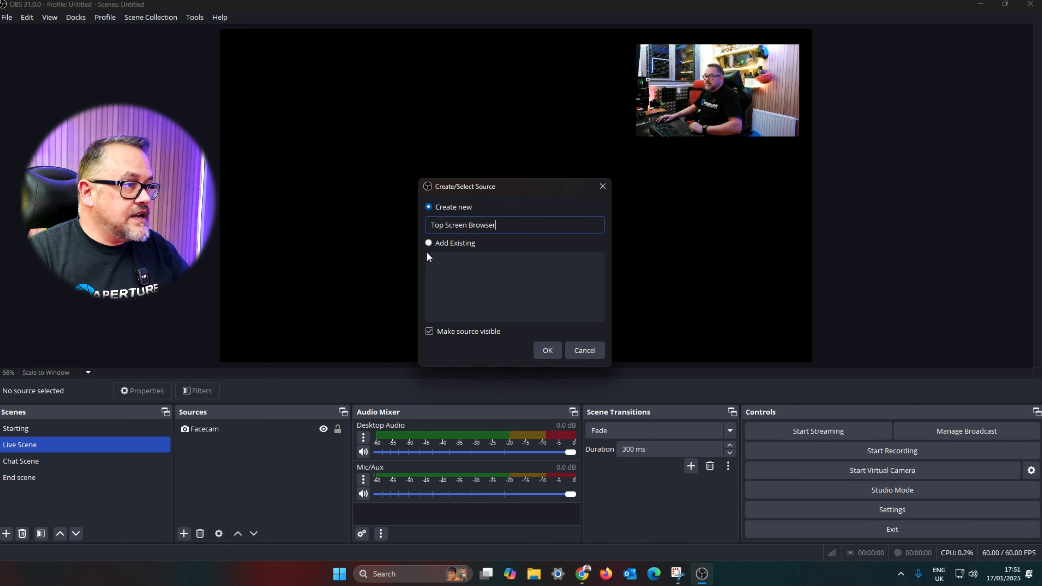
{"action": "left_click", "coordinate": [551, 352]}
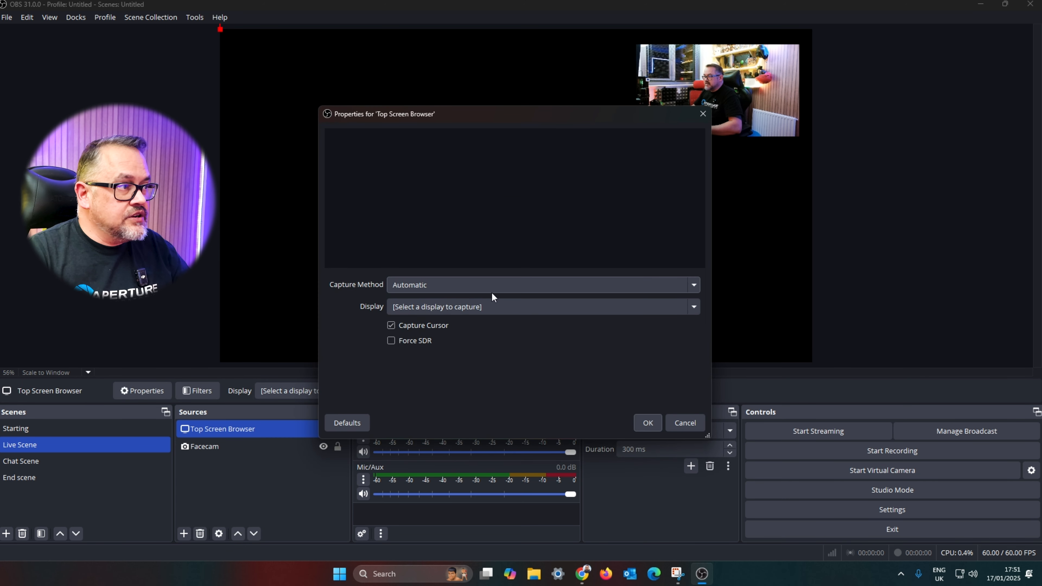
{"action": "left_click", "coordinate": [693, 306]}
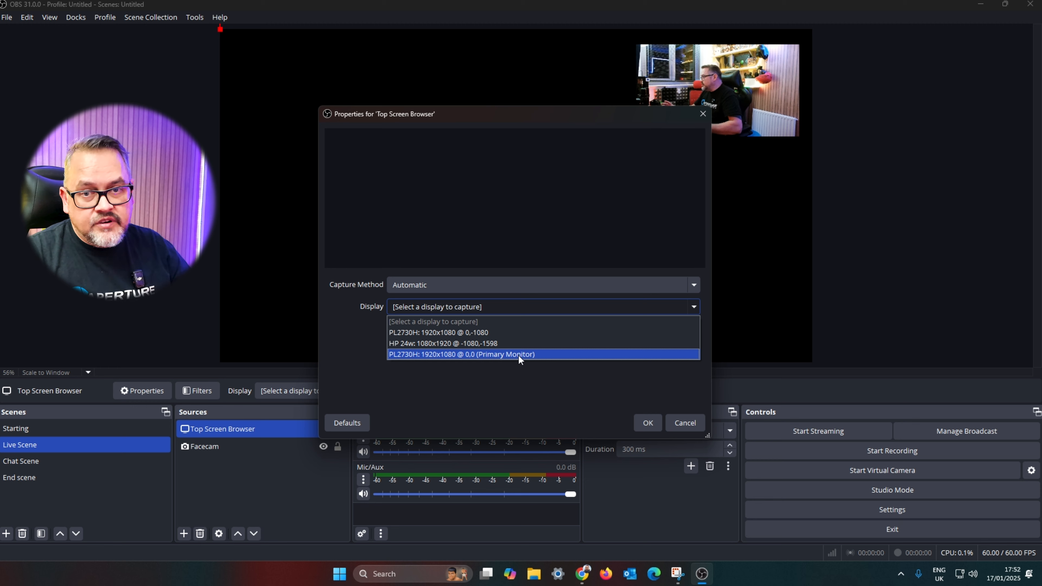
{"action": "left_click", "coordinate": [524, 331]}
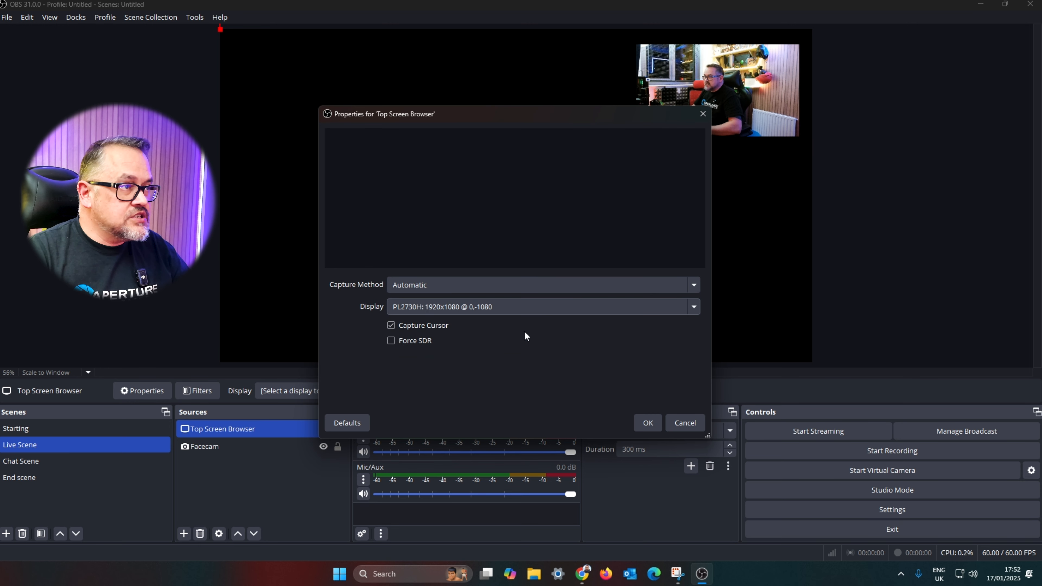
{"action": "left_click", "coordinate": [647, 423]}
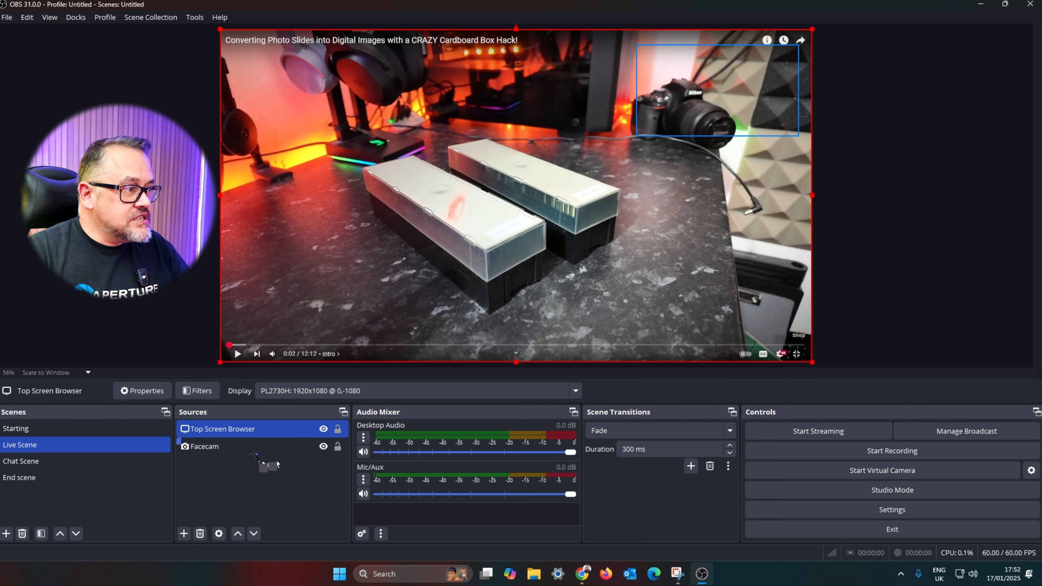
Step: Move the Facecam source above Top Screen Browser in Live Scene's source order so the webcam overlays the capture
{"action": "left_click_drag", "start_coordinate": [244, 445], "coordinate": [248, 430]}
{"action": "left_click", "coordinate": [934, 116]}
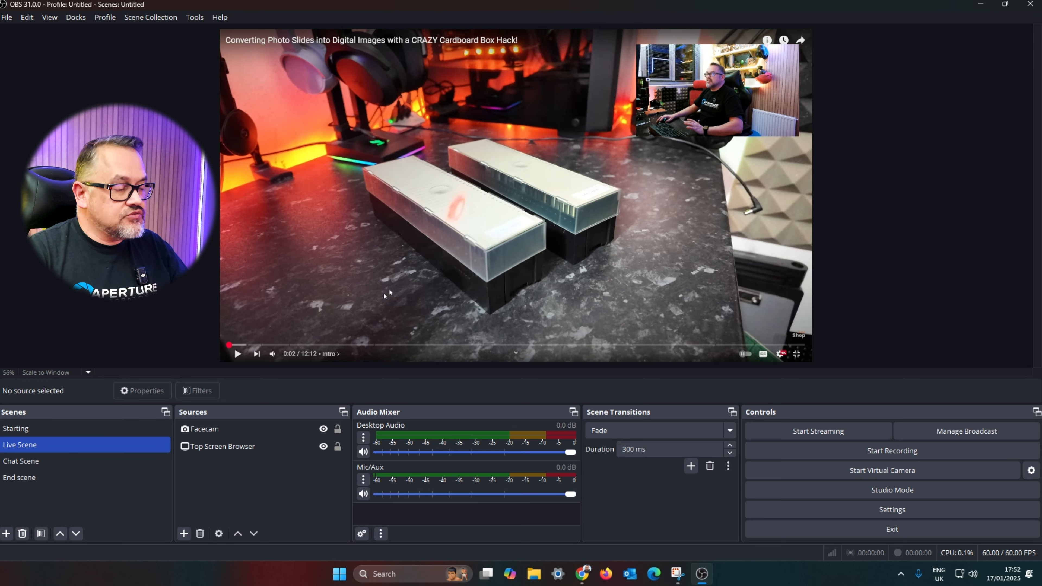
{"action": "left_click", "coordinate": [504, 275]}
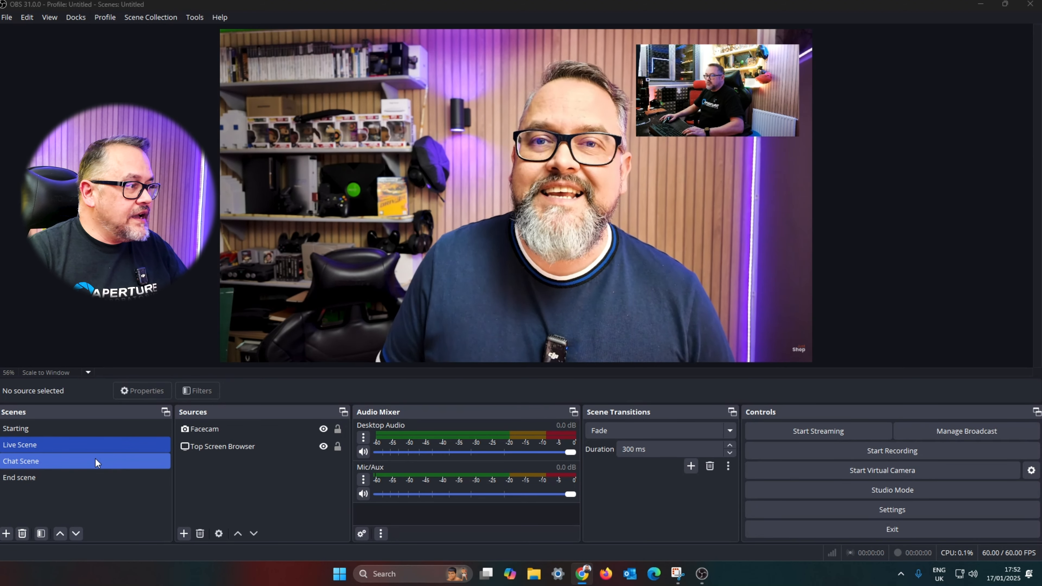
Step: Switch back and forth between Chat Scene and Live Scene to compare their layouts
{"action": "left_click", "coordinate": [95, 460]}
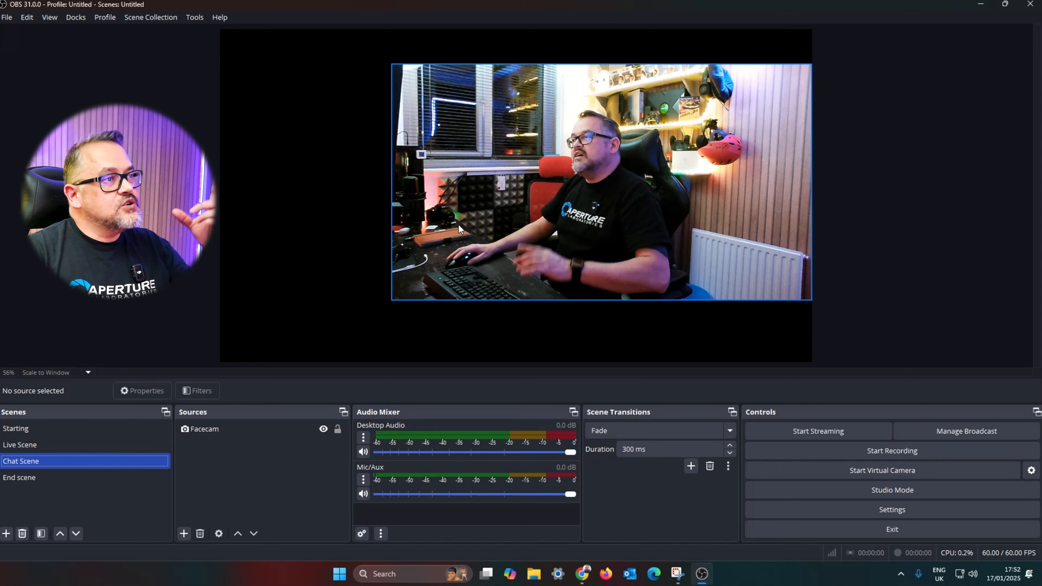
{"action": "left_click", "coordinate": [75, 442]}
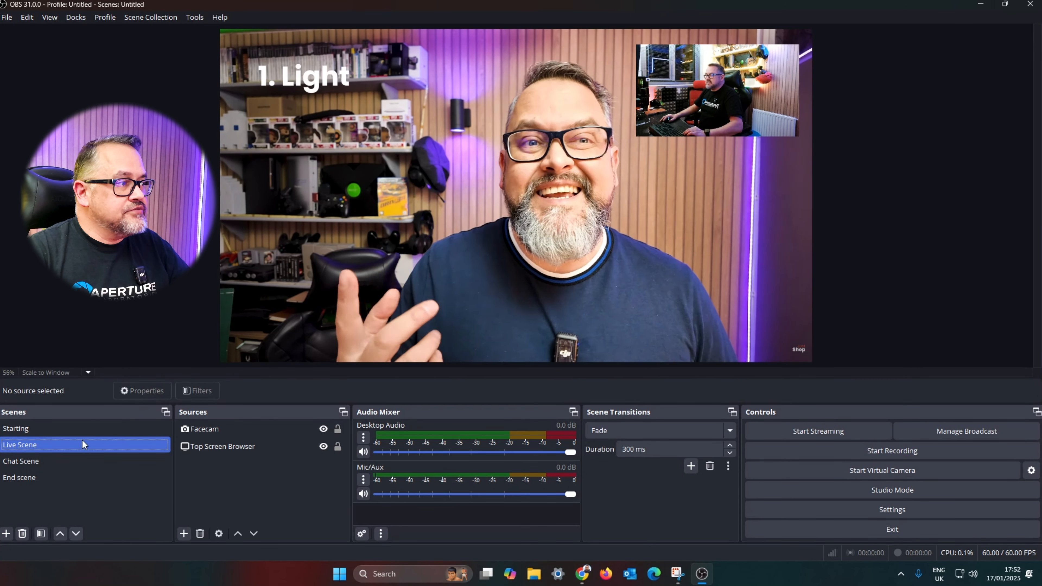
{"action": "left_click", "coordinate": [87, 462]}
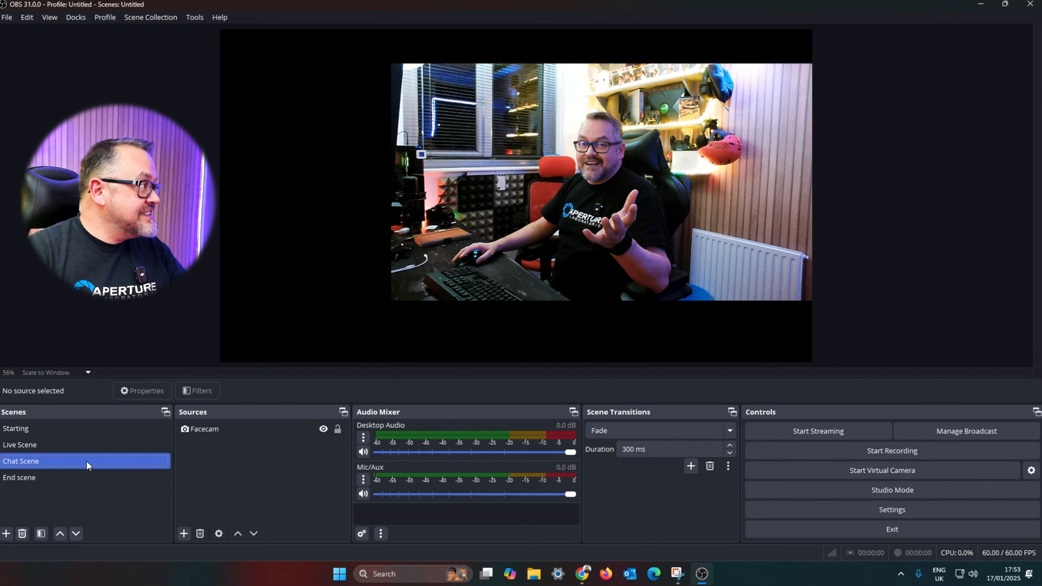
{"action": "left_click", "coordinate": [69, 445]}
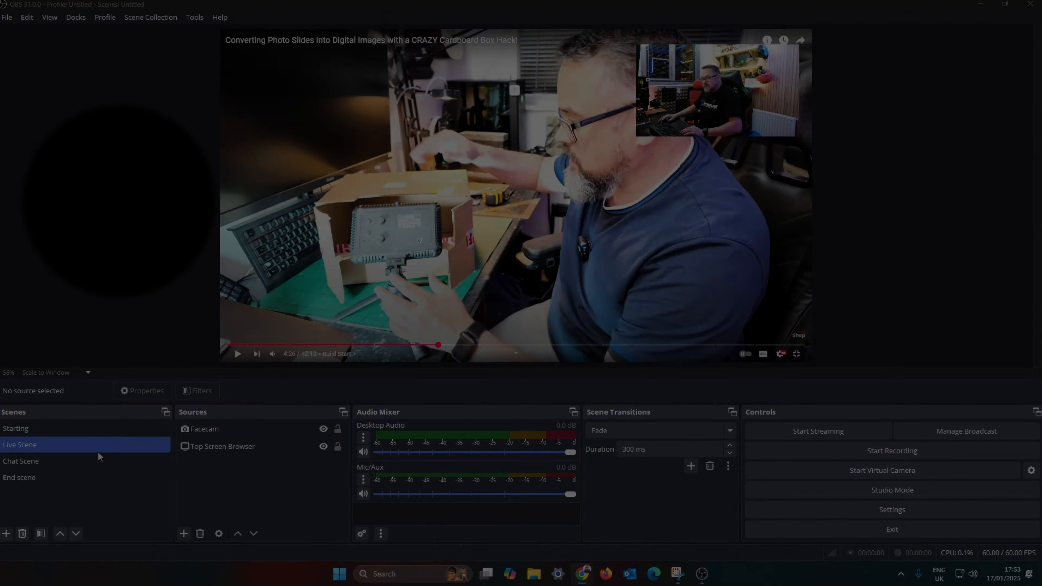
Step: In Chat Scene, move and stretch the Facecam source so it fills the whole canvas
{"action": "left_click", "coordinate": [56, 460]}
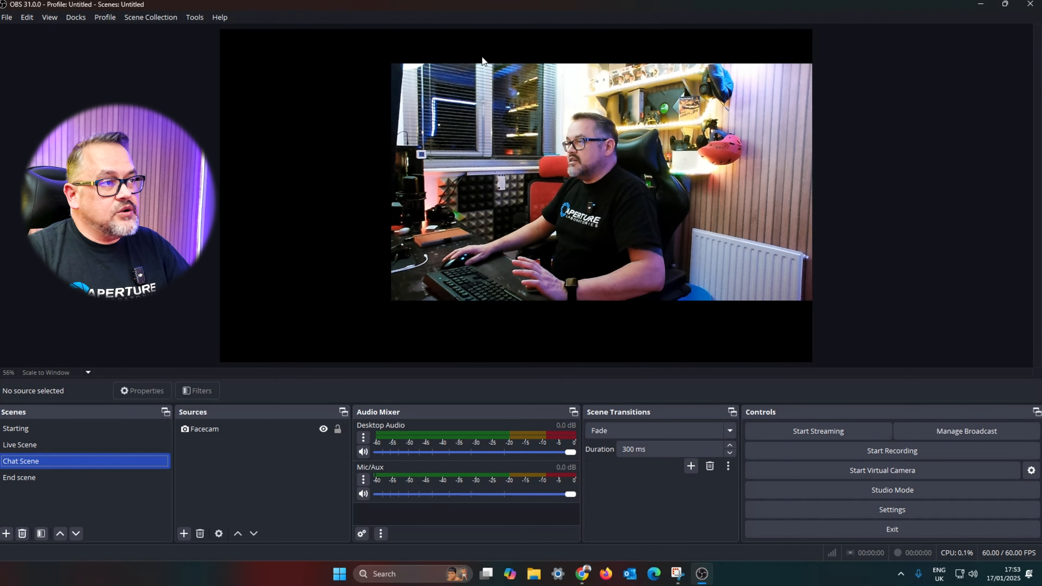
{"action": "left_click_drag", "start_coordinate": [478, 136], "coordinate": [331, 98]}
{"action": "left_click_drag", "start_coordinate": [640, 265], "coordinate": [813, 362]}
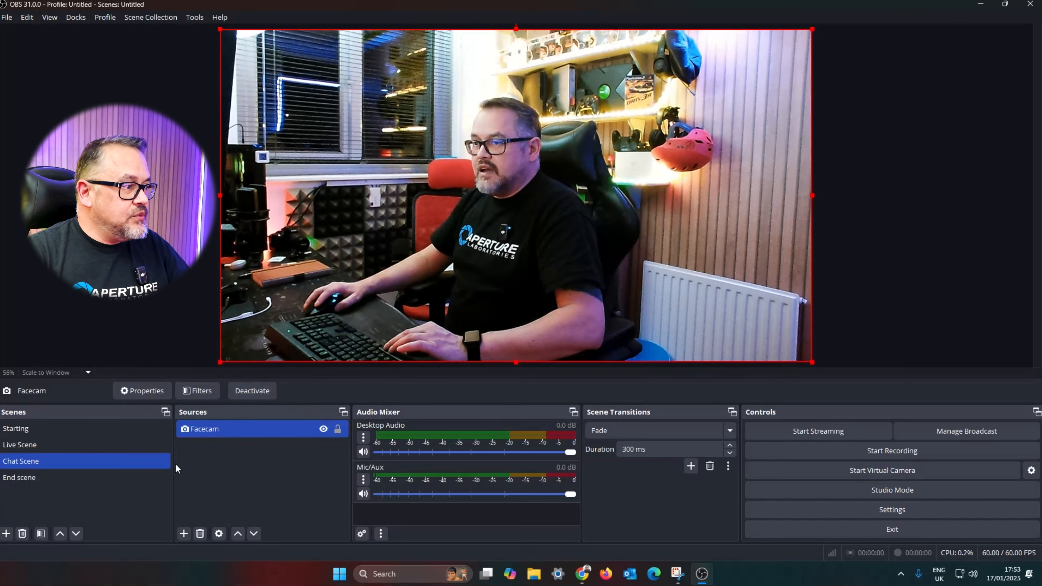
Step: Add the existing Top Screen Browser source to Chat Scene and shrink it into a small box at the top-right corner
{"action": "left_click", "coordinate": [184, 533]}
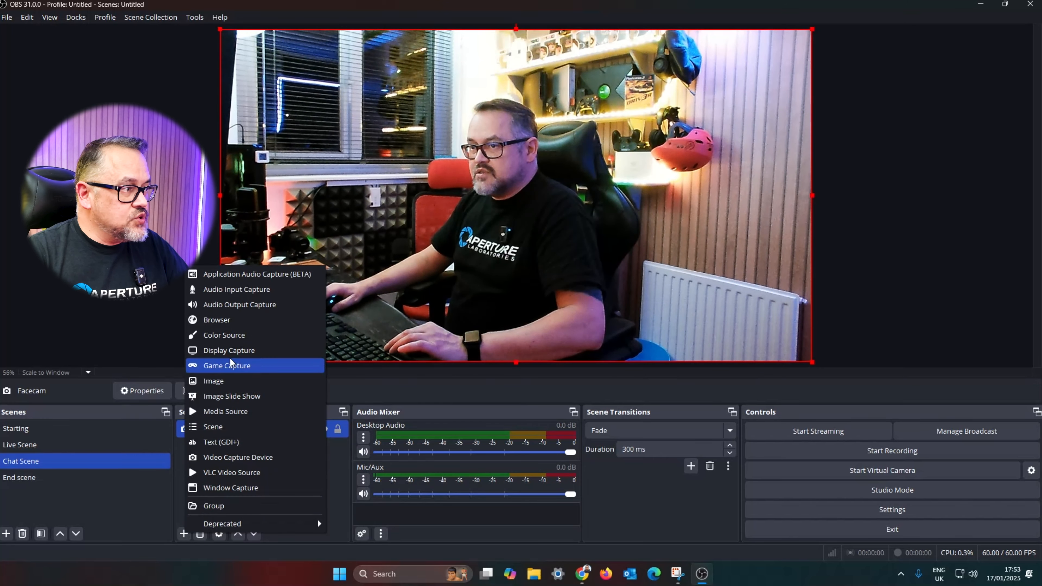
{"action": "left_click", "coordinate": [250, 350]}
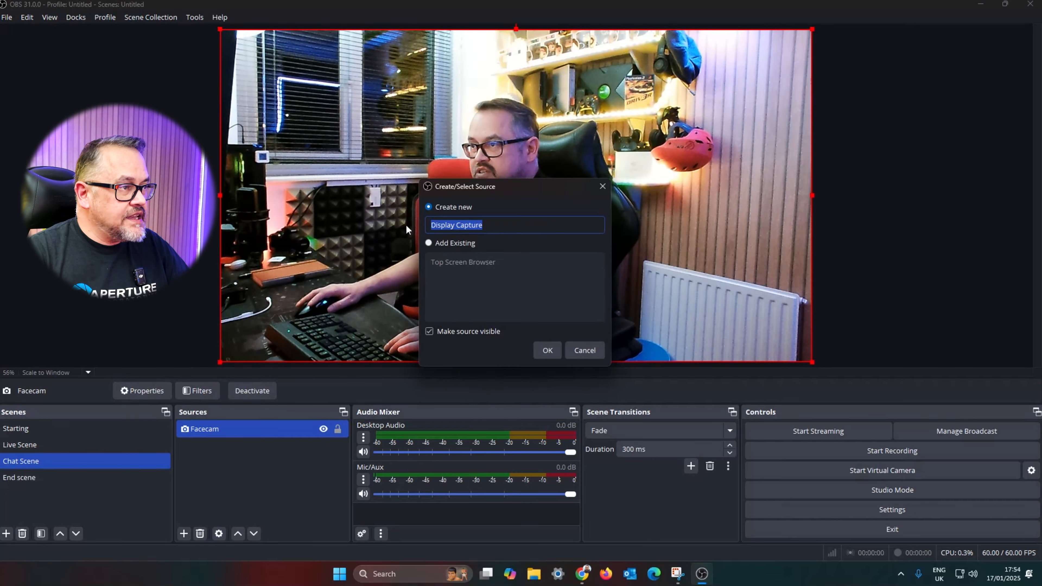
{"action": "left_click", "coordinate": [472, 263]}
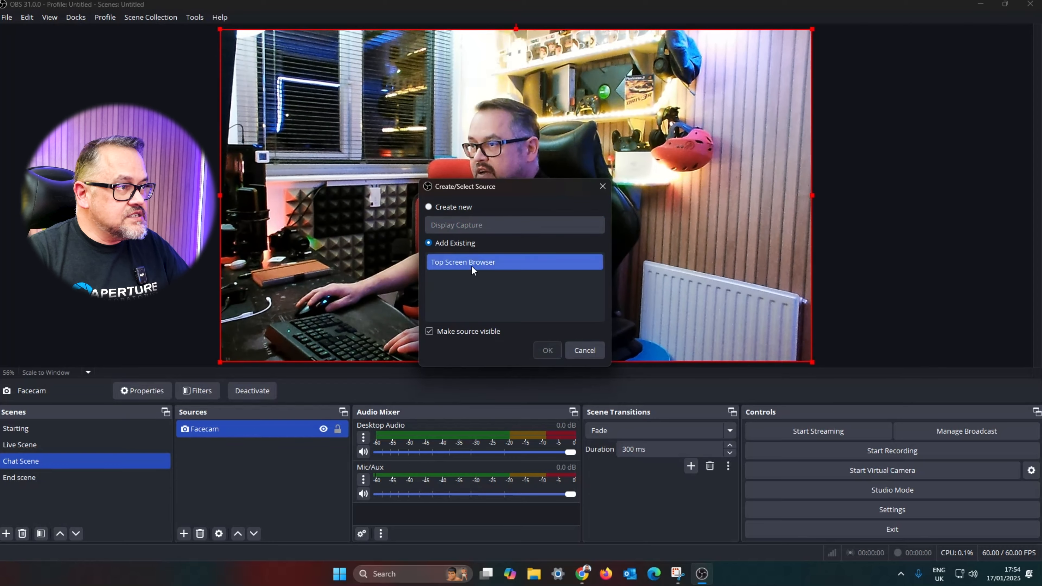
{"action": "left_click", "coordinate": [547, 351]}
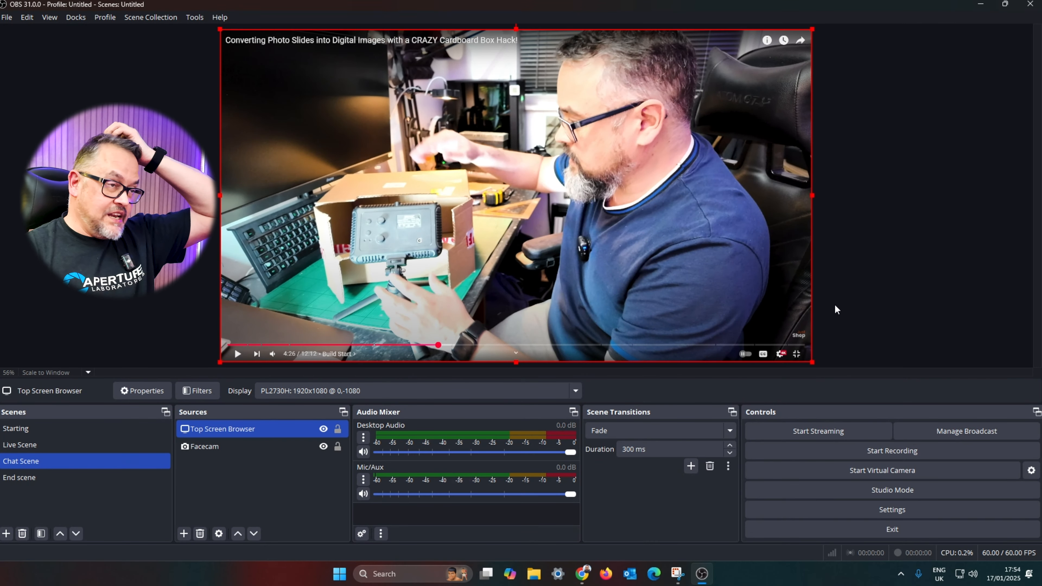
{"action": "left_click_drag", "start_coordinate": [812, 199], "coordinate": [779, 115]}
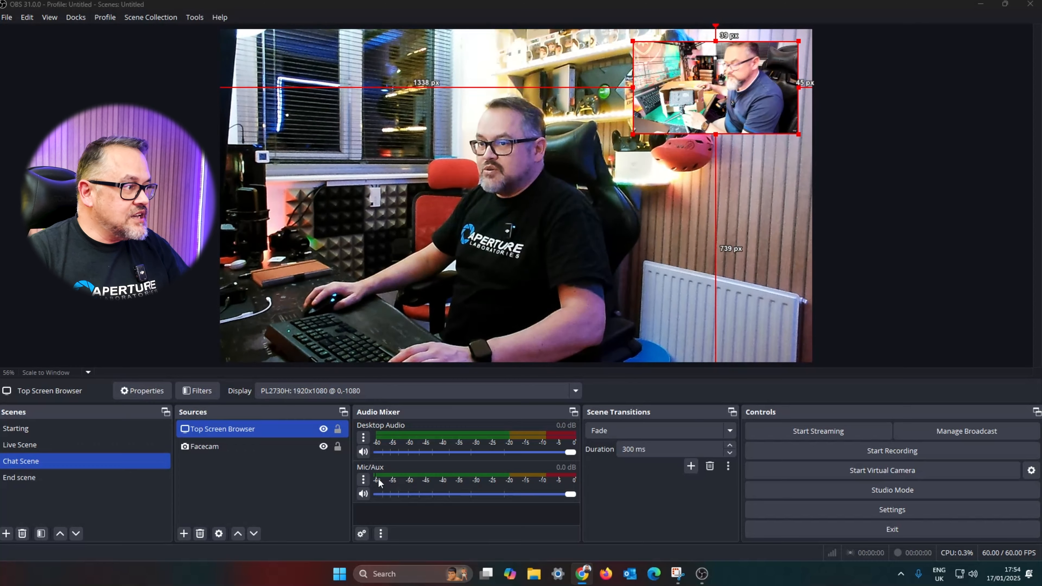
Step: Switch to Live Scene and back to Chat Scene to compare the layouts, then deselect the source
{"action": "left_click", "coordinate": [70, 446]}
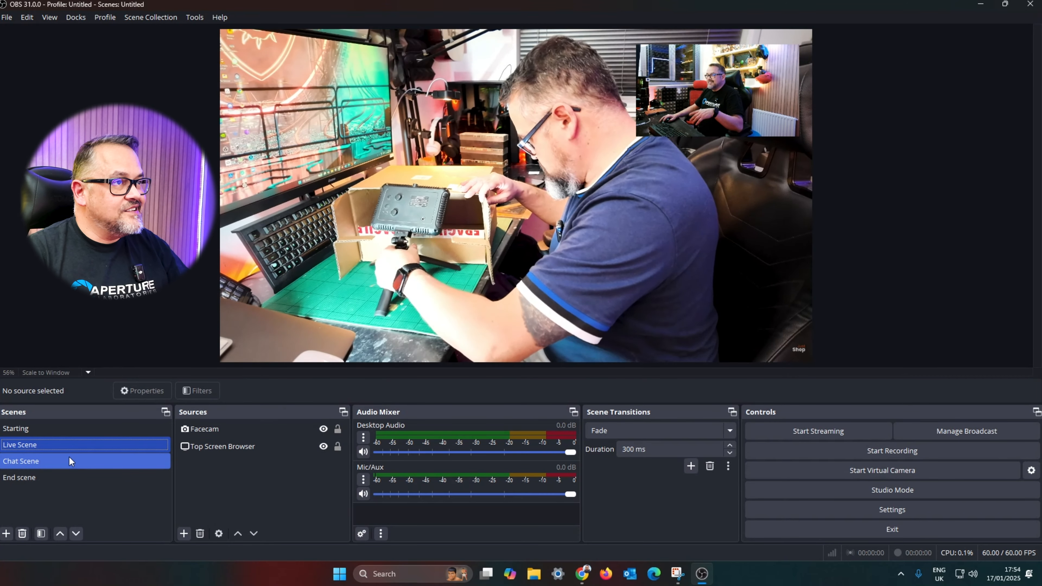
{"action": "left_click", "coordinate": [61, 460]}
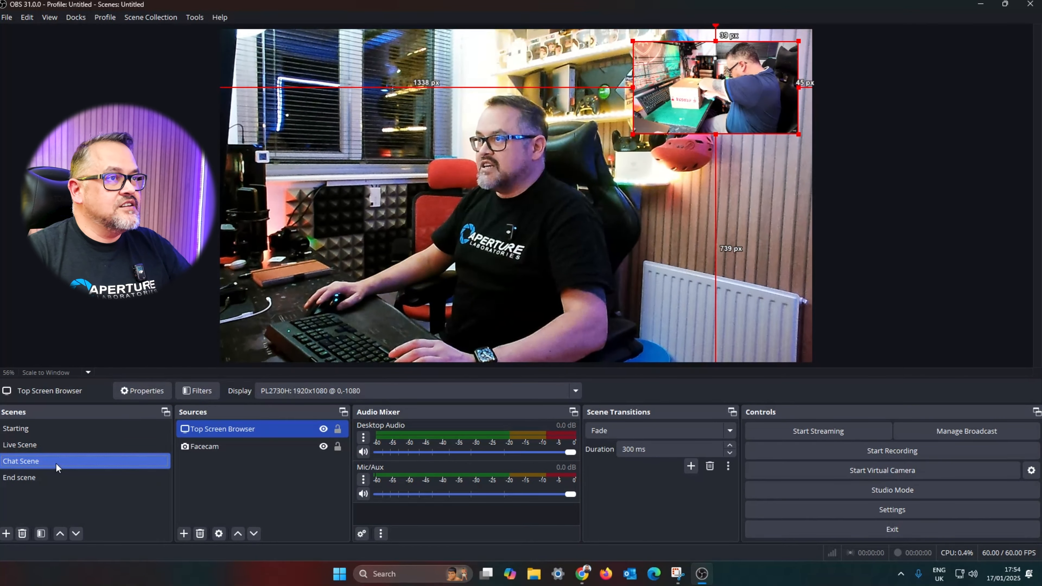
{"action": "left_click", "coordinate": [135, 367]}
Step: Add a Text (GDI+) source named "Test Text" to Chat Scene with the text "Hello World!"
{"action": "left_click", "coordinate": [184, 533]}
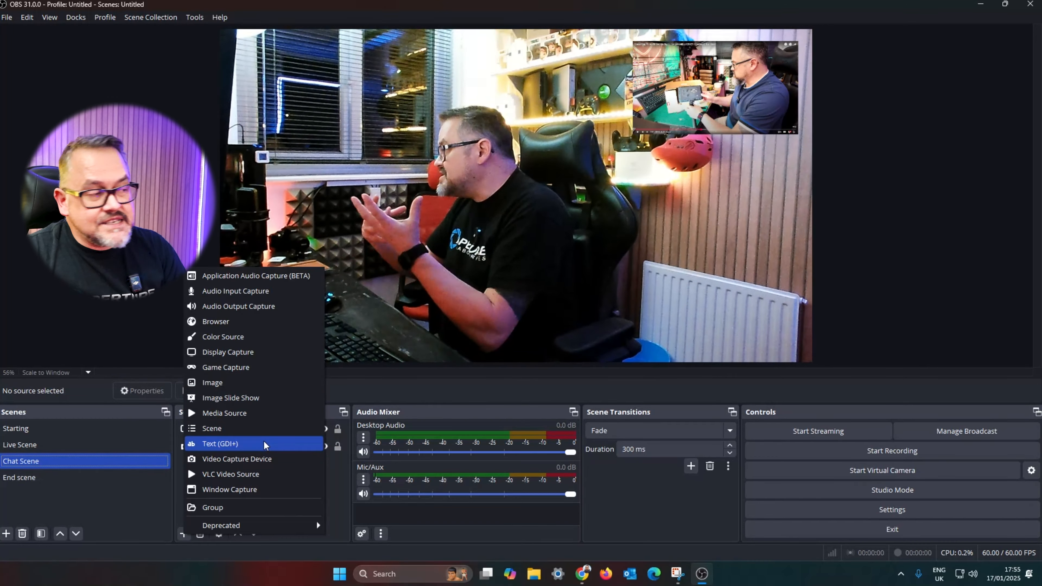
{"action": "left_click", "coordinate": [264, 443]}
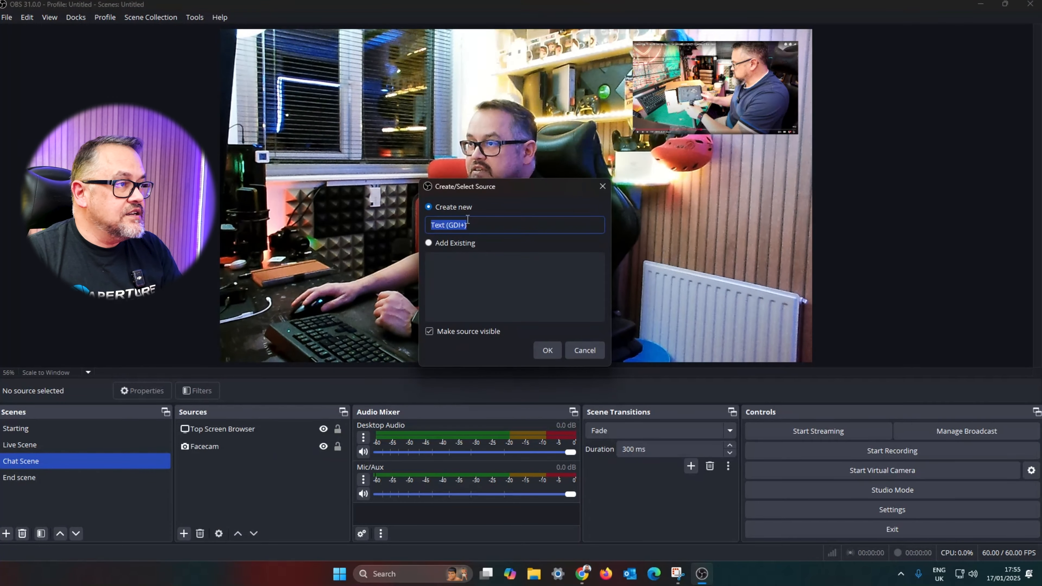
{"action": "type", "text": "Test Te"}
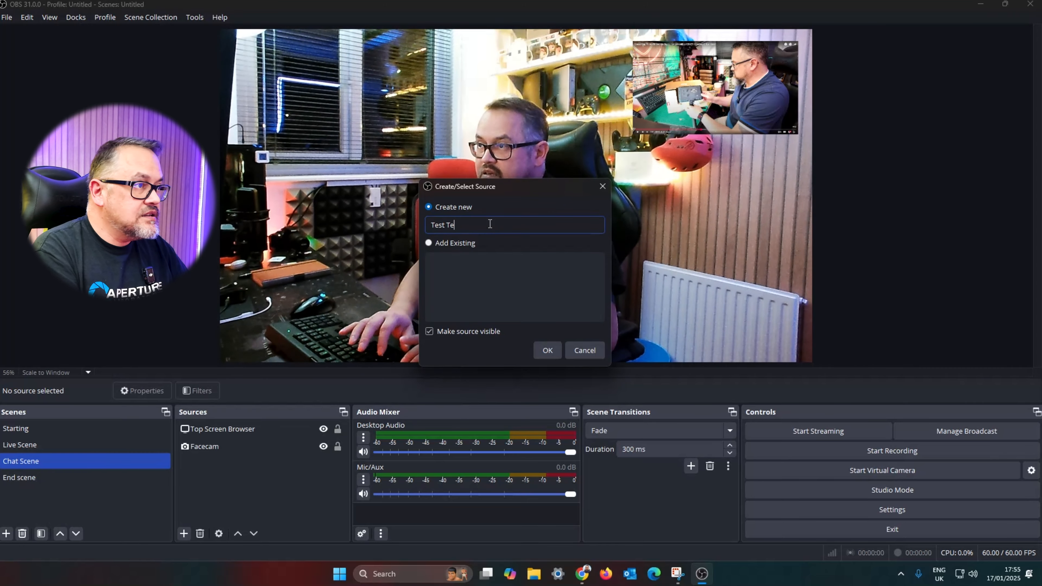
{"action": "type", "text": "xt"}
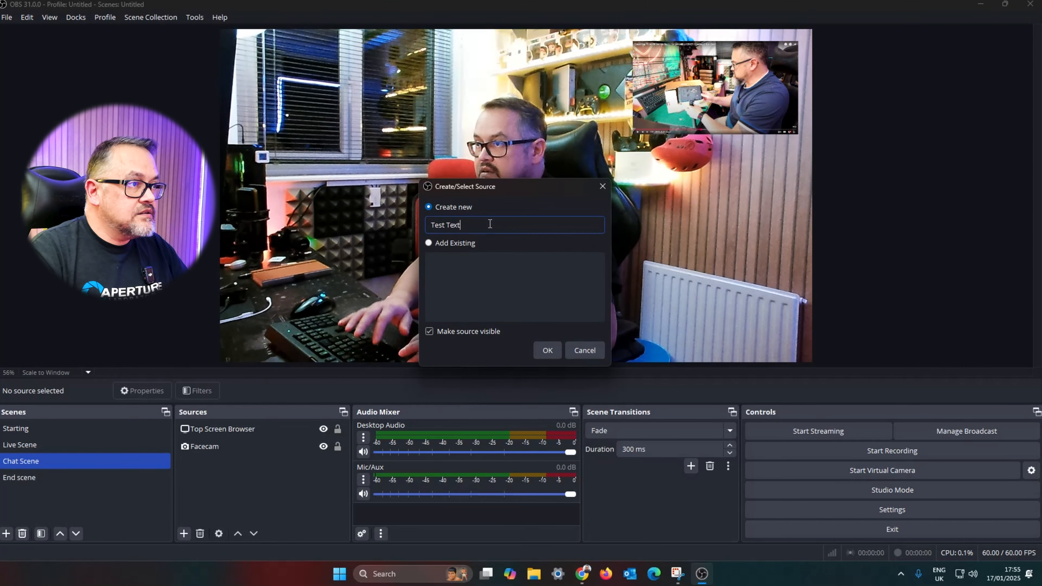
{"action": "left_click", "coordinate": [548, 349]}
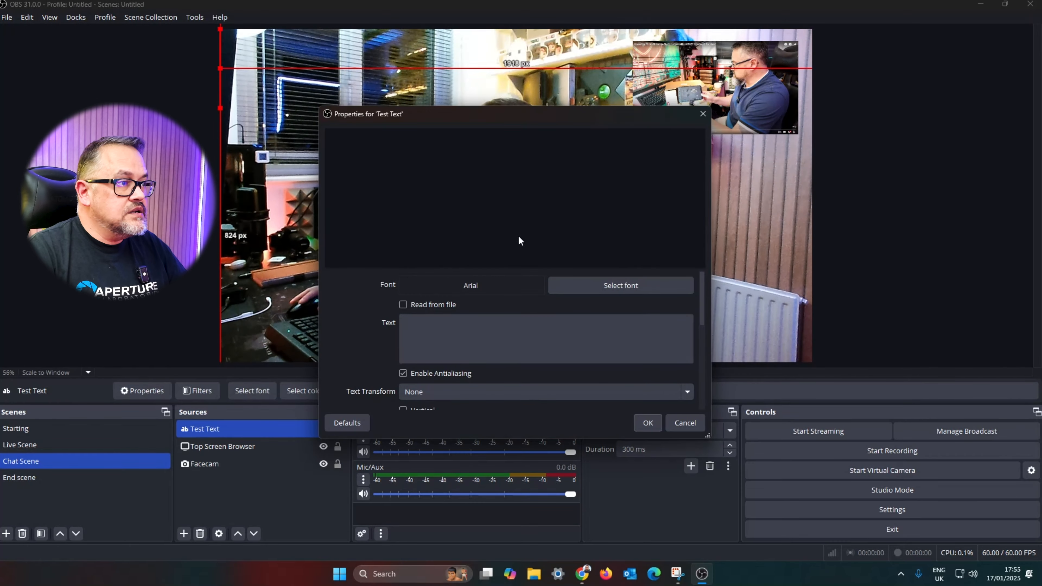
{"action": "left_click", "coordinate": [467, 332]}
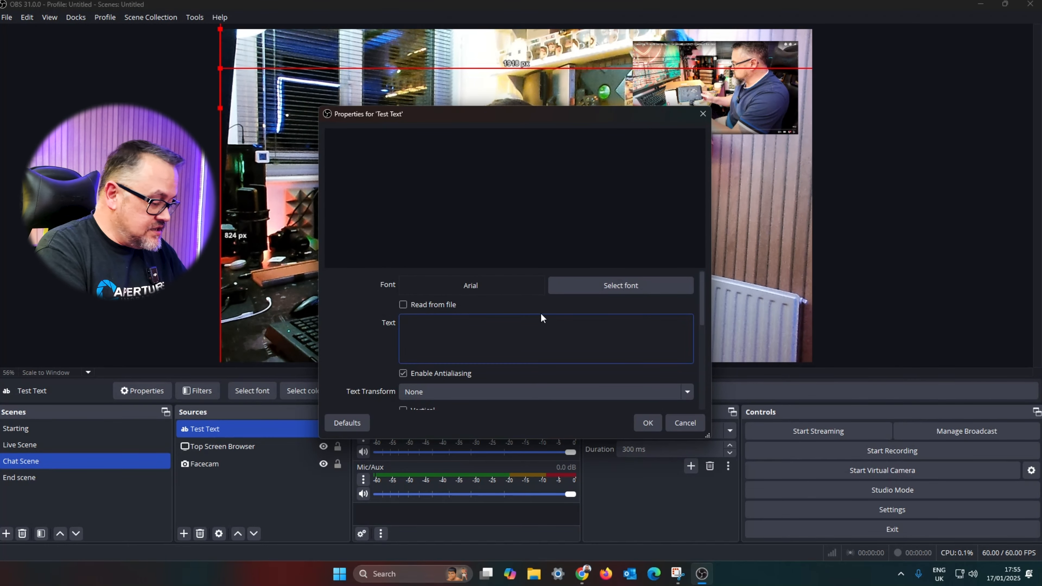
{"action": "type", "text": "Hello"}
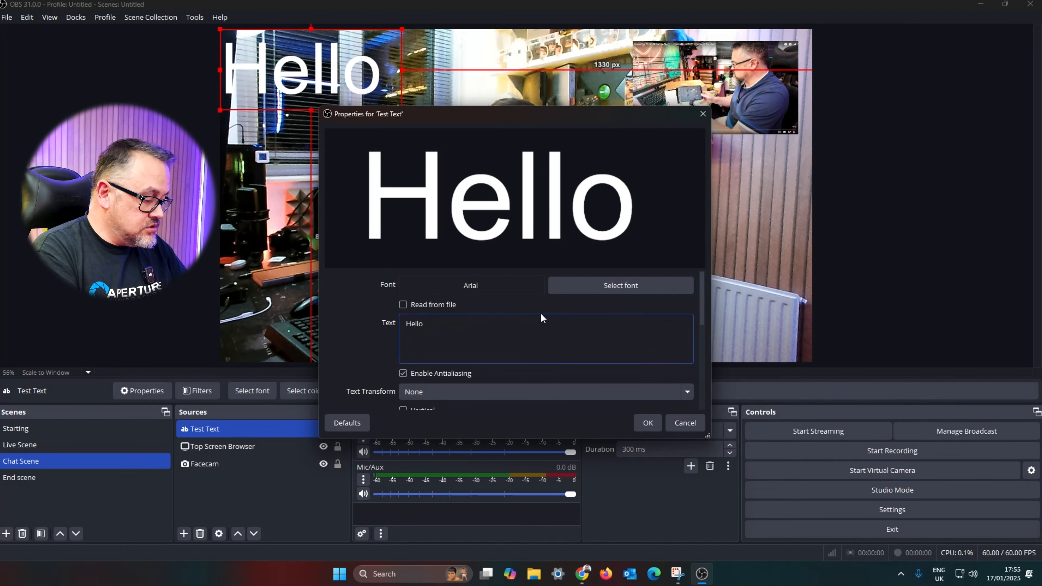
{"action": "type", "text": " World!"}
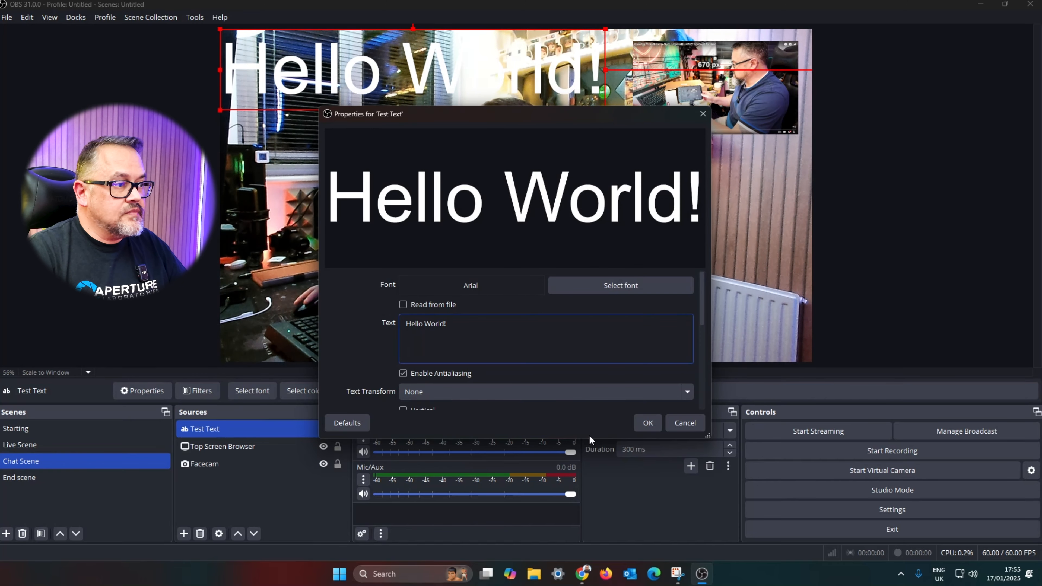
{"action": "left_click", "coordinate": [647, 424]}
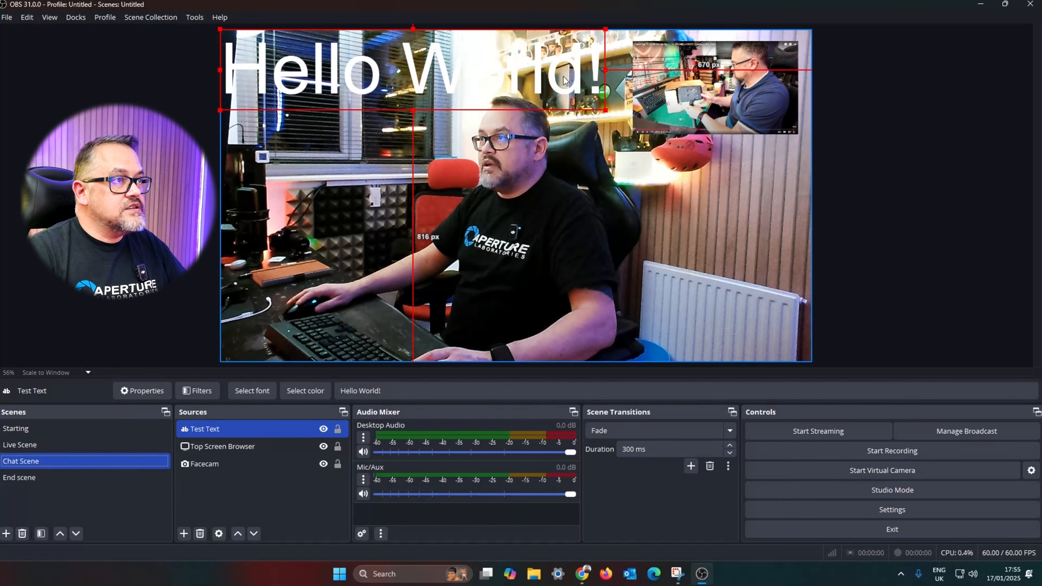
Step: Move the Hello World! text to the canvas's lower-right area and scale it down from its left edge
{"action": "left_click_drag", "start_coordinate": [556, 86], "coordinate": [750, 322]}
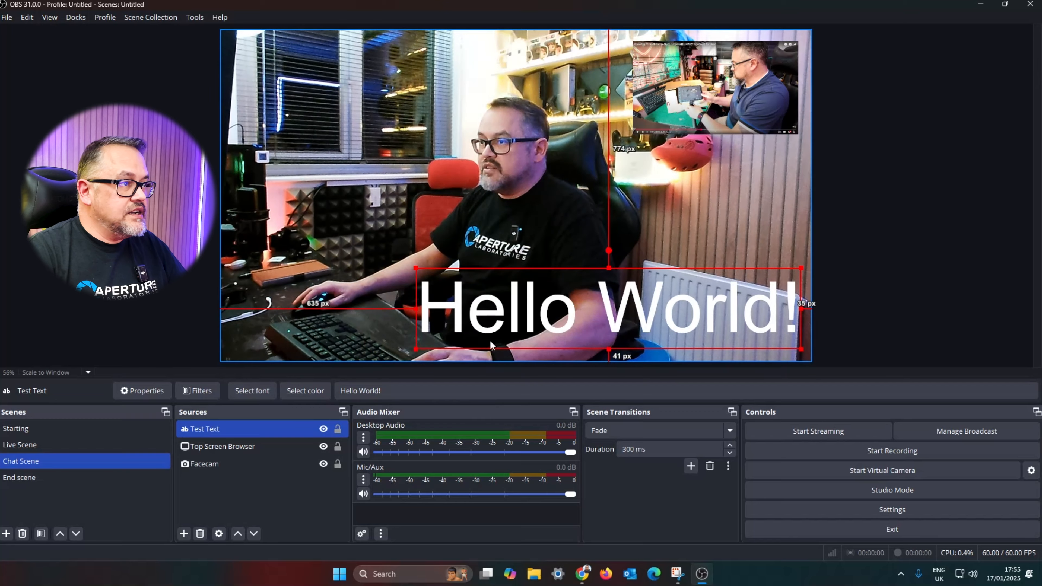
{"action": "left_click_drag", "start_coordinate": [416, 268], "coordinate": [607, 295]}
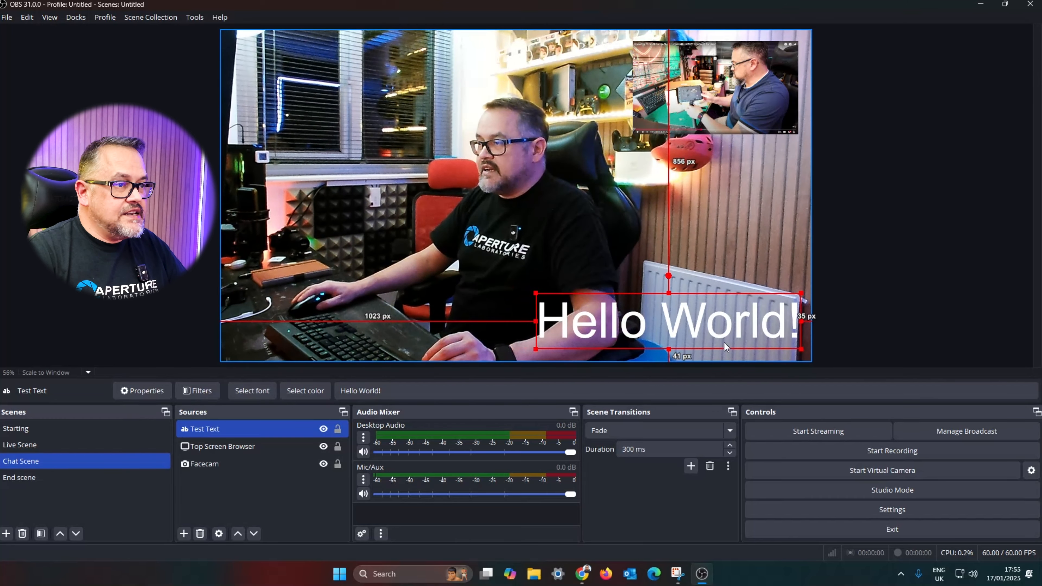
Step: Change the Test Text source's font to Centaur
{"action": "right_click", "coordinate": [697, 329]}
{"action": "left_click", "coordinate": [736, 459]}
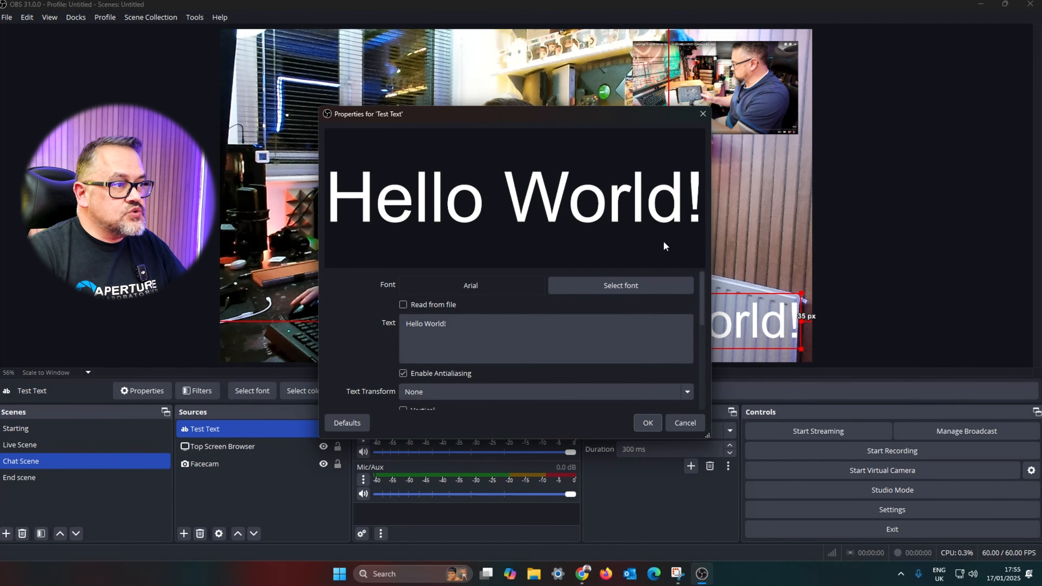
{"action": "left_click", "coordinate": [631, 286]}
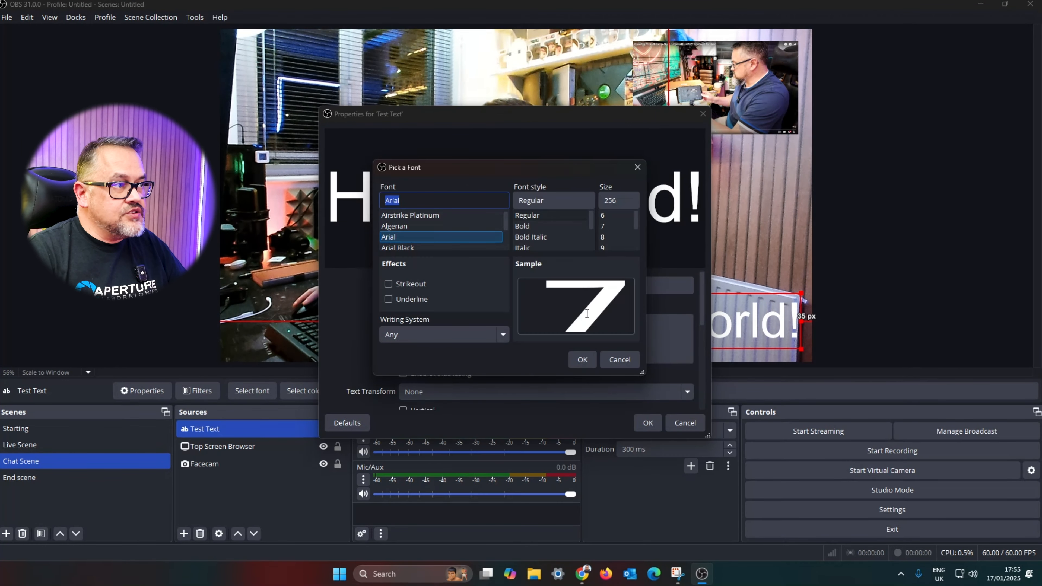
{"action": "scroll", "coordinate": [439, 230], "scroll_direction": "down", "scroll_amount": 5}
{"action": "left_click", "coordinate": [449, 237]}
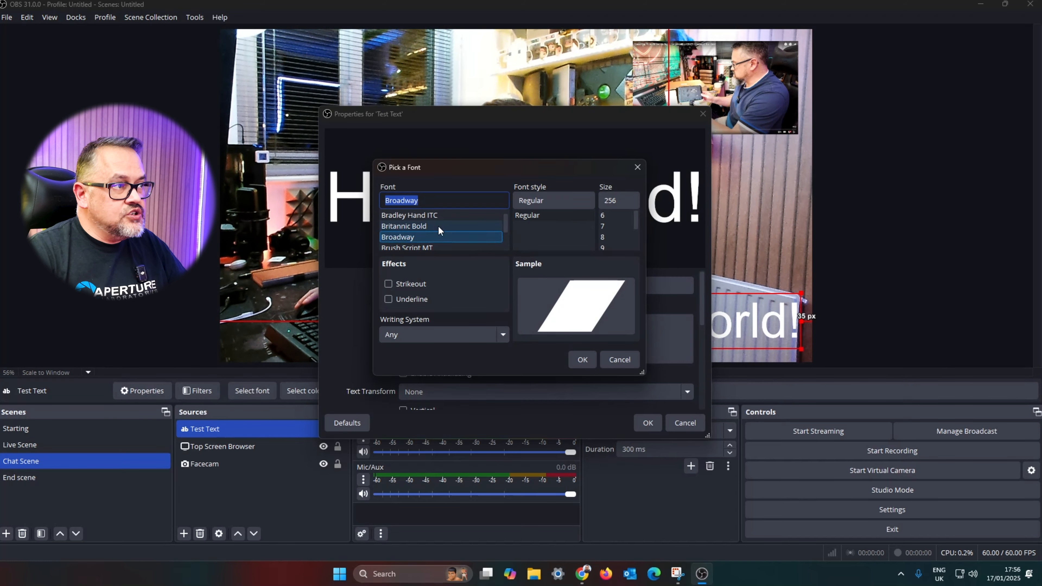
{"action": "scroll", "coordinate": [437, 229], "scroll_direction": "down", "scroll_amount": 4}
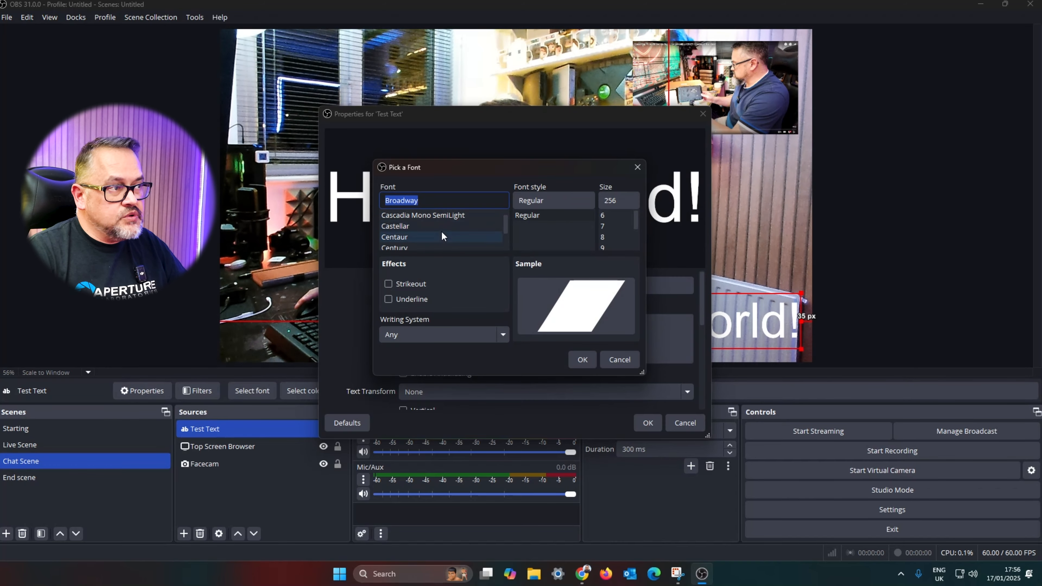
{"action": "left_click", "coordinate": [443, 237]}
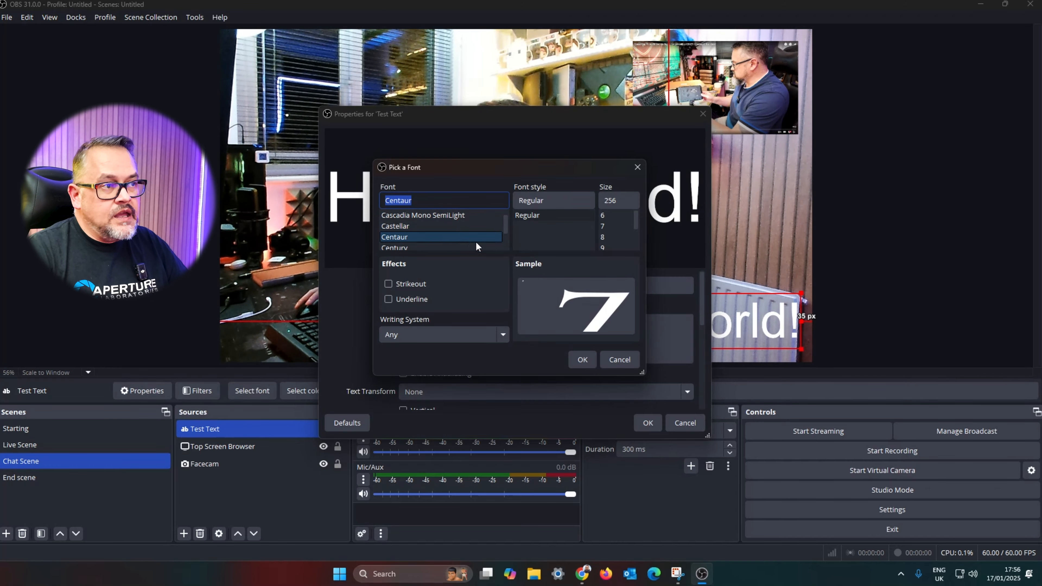
{"action": "left_click", "coordinate": [582, 359]}
{"action": "left_click", "coordinate": [648, 423]}
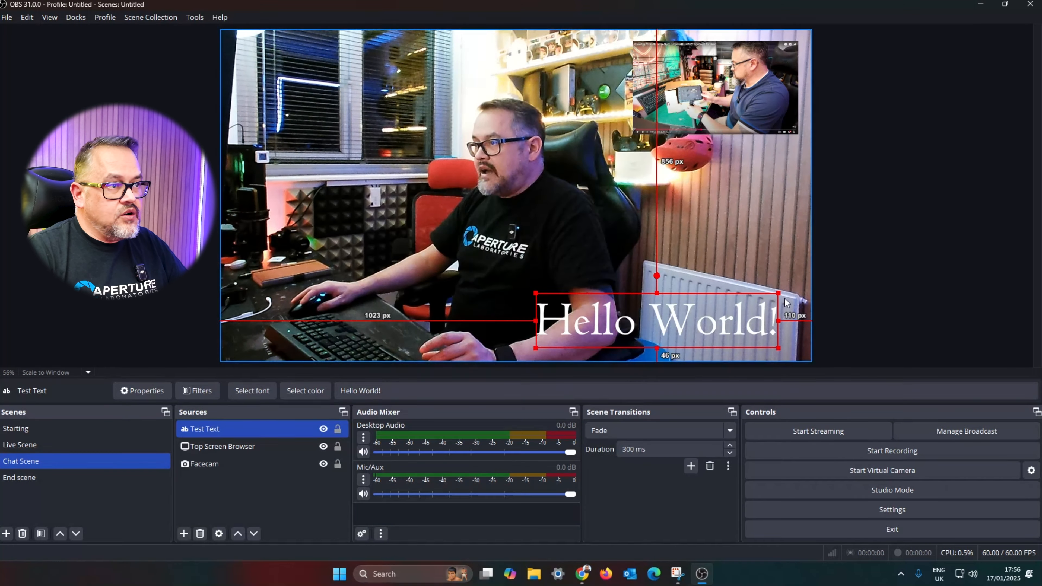
Step: Change the Test Text source's text to "Just Chatting"
{"action": "left_click", "coordinate": [81, 448]}
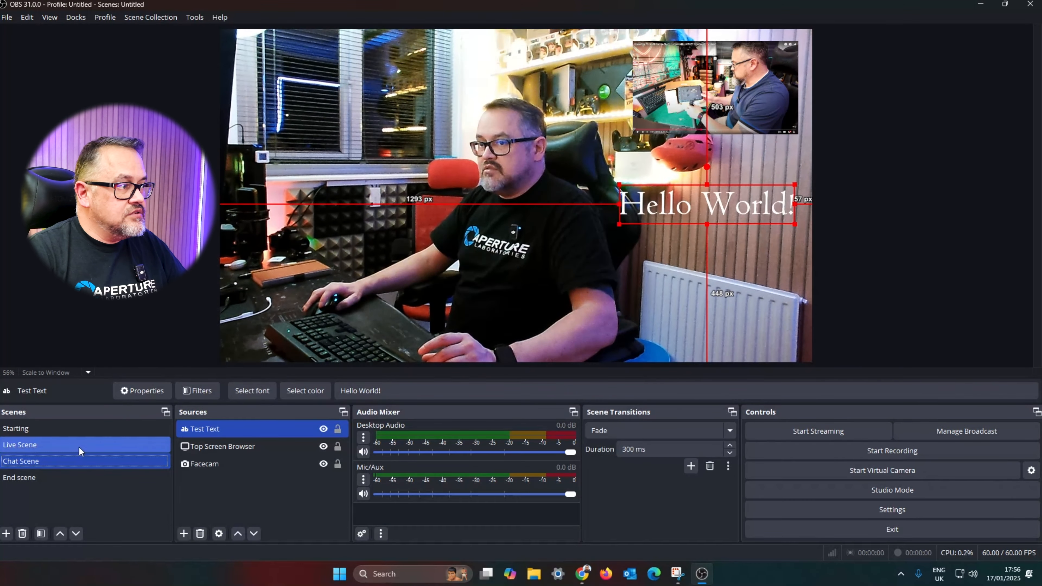
{"action": "left_click", "coordinate": [78, 463]}
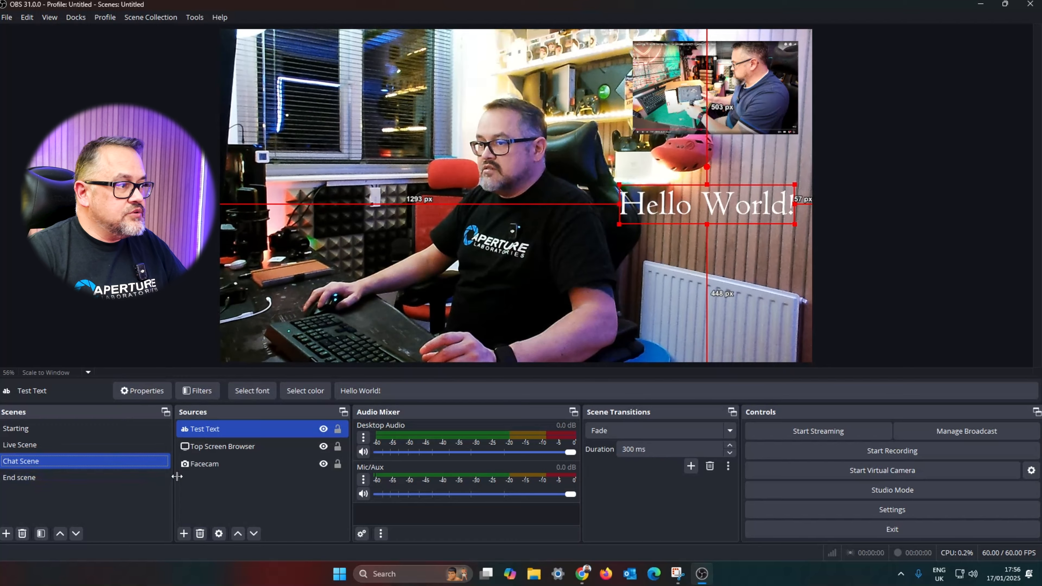
{"action": "right_click", "coordinate": [689, 211]}
{"action": "left_click", "coordinate": [822, 460]}
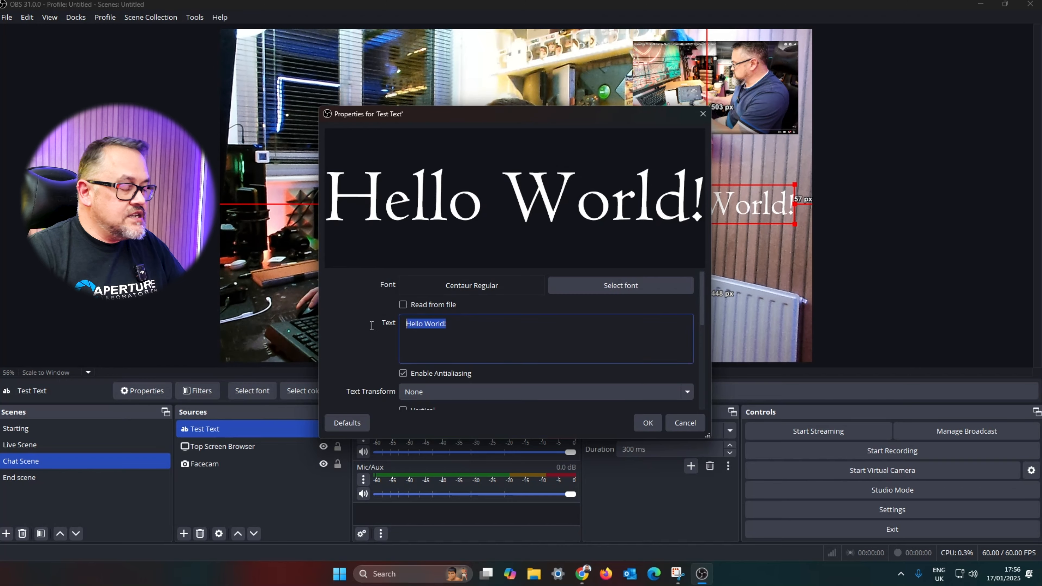
{"action": "type", "text": "Jus"}
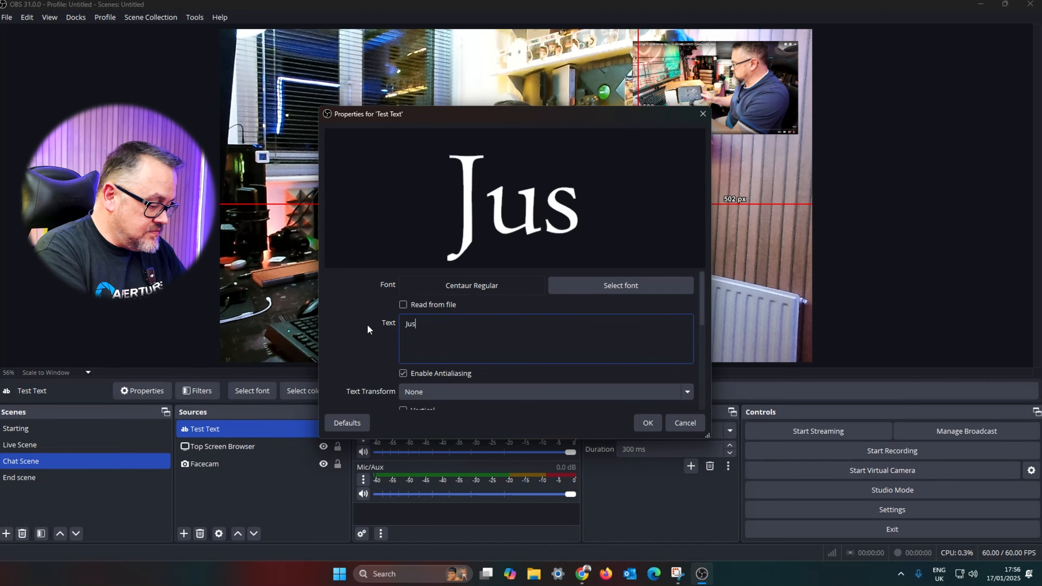
{"action": "type", "text": "t Chatting"}
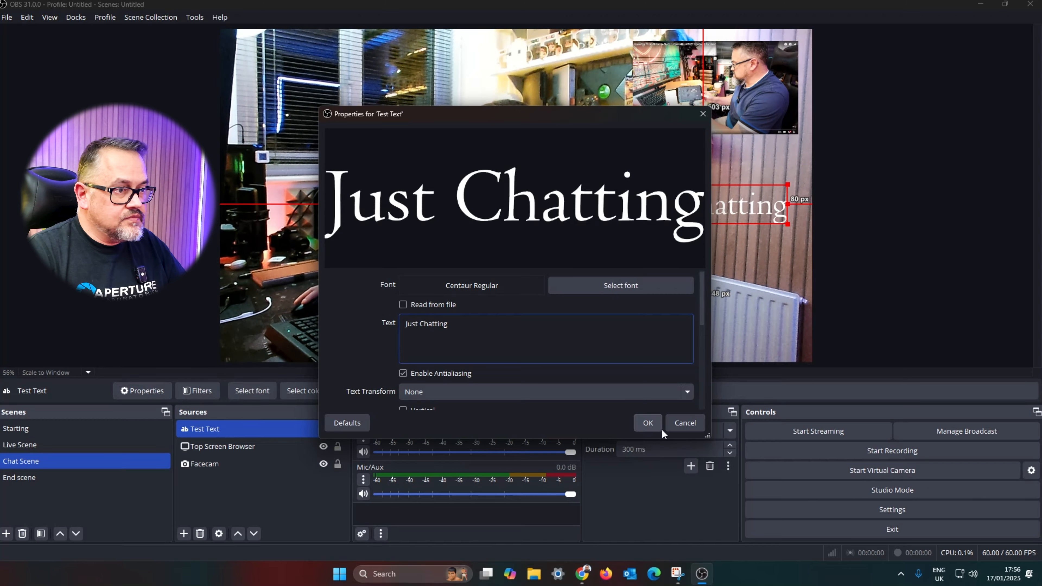
{"action": "left_click", "coordinate": [651, 422]}
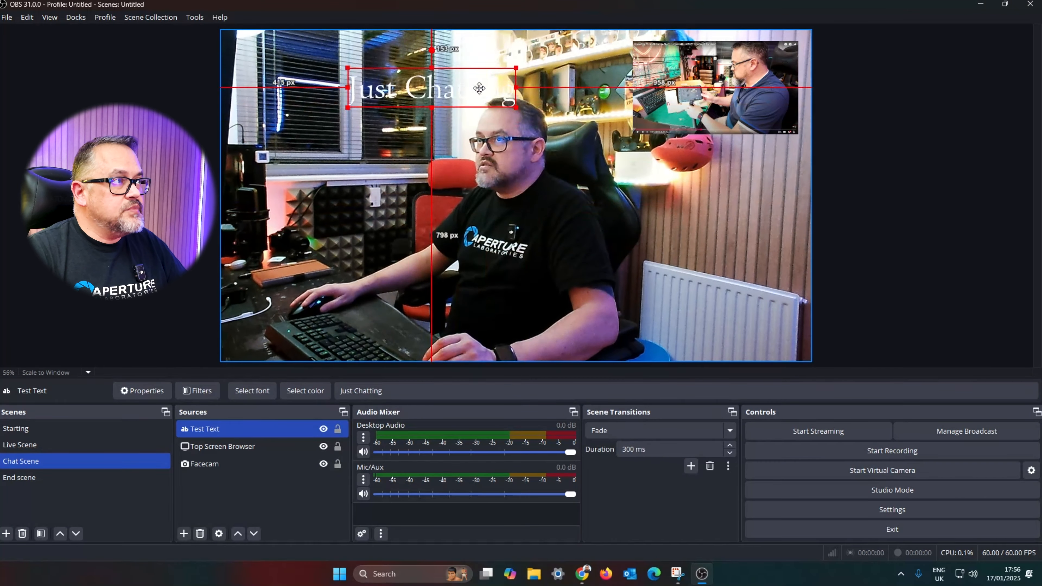
Step: Move the Just Chatting text to the canvas's lower-left corner
{"action": "left_click_drag", "start_coordinate": [365, 67], "coordinate": [371, 337]}
{"action": "left_click", "coordinate": [62, 461]}
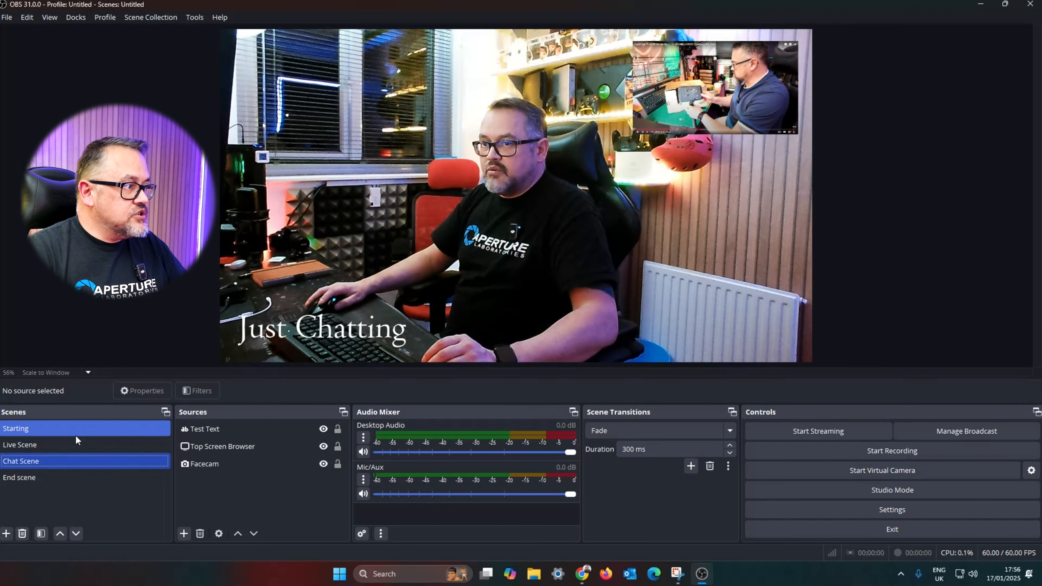
{"action": "left_click", "coordinate": [77, 438]}
{"action": "left_click", "coordinate": [74, 456]}
Step: Add an Image source named "Start Background" to the Starting scene and choose its image file
{"action": "left_click", "coordinate": [73, 430]}
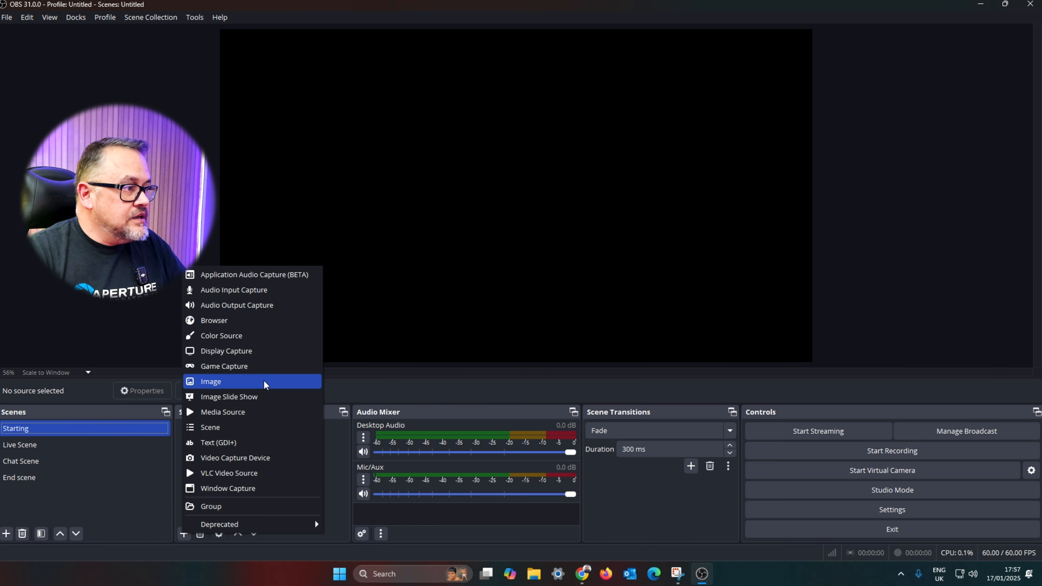
{"action": "left_click", "coordinate": [259, 381]}
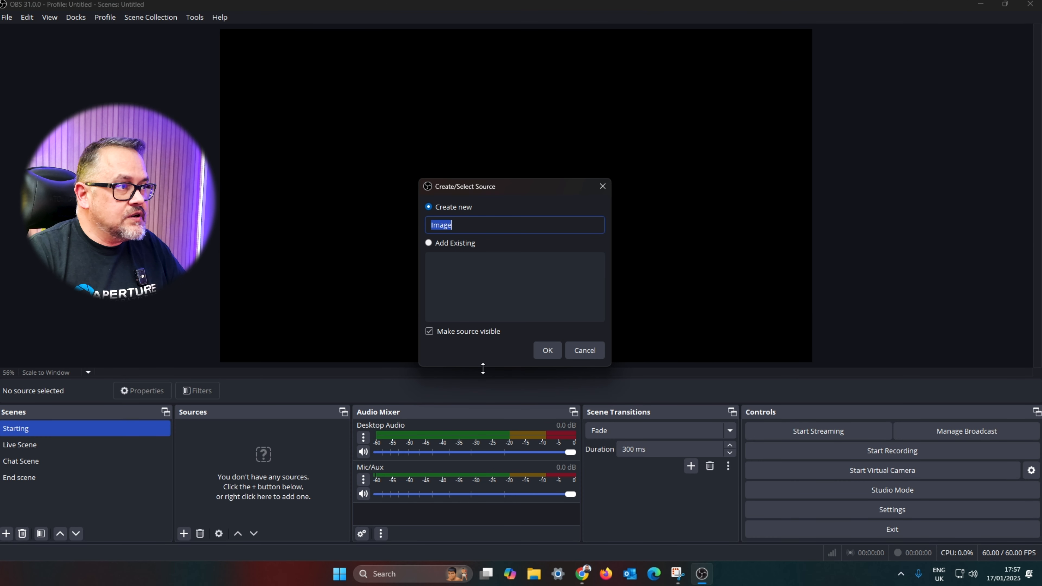
{"action": "type", "text": "Star"}
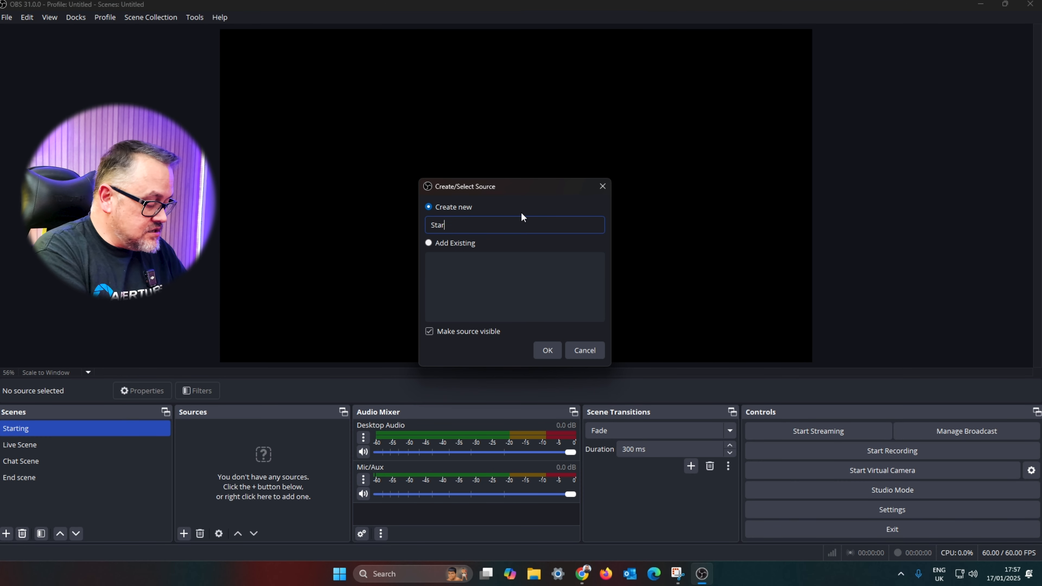
{"action": "type", "text": "t Backg"}
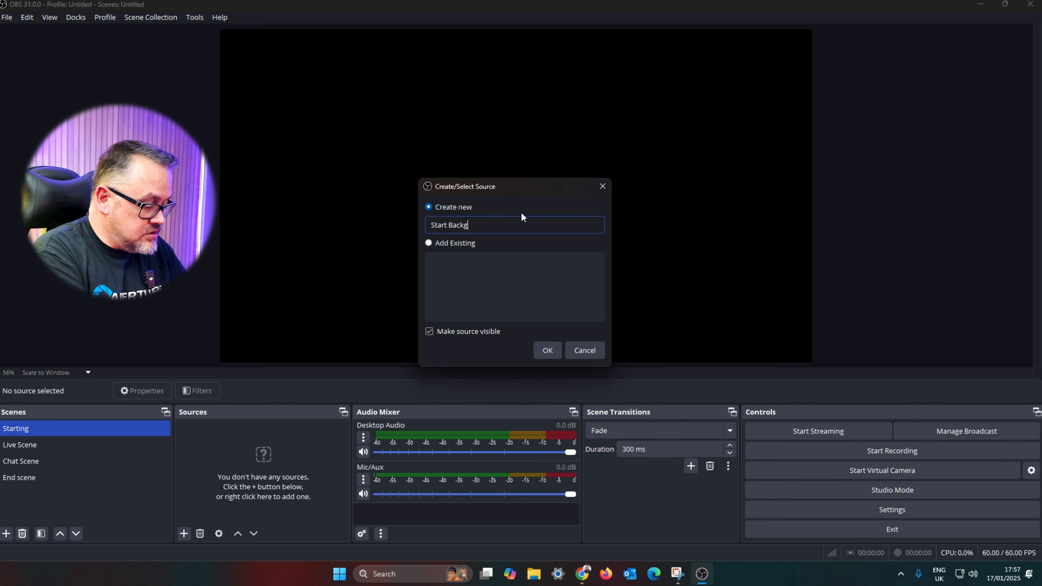
{"action": "type", "text": "round"}
{"action": "left_click", "coordinate": [548, 351]}
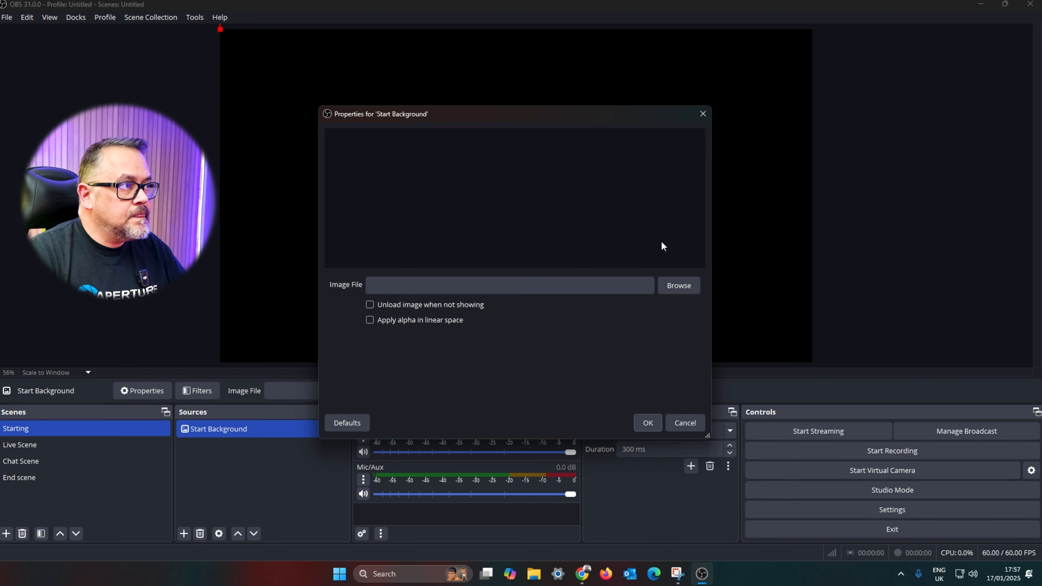
{"action": "left_click", "coordinate": [678, 285]}
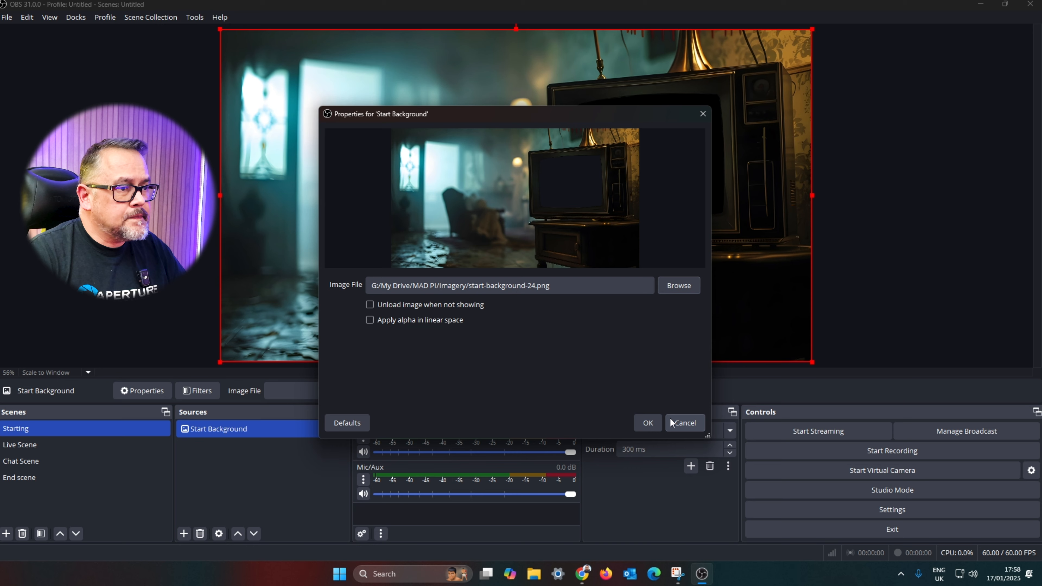
{"action": "left_click", "coordinate": [649, 423]}
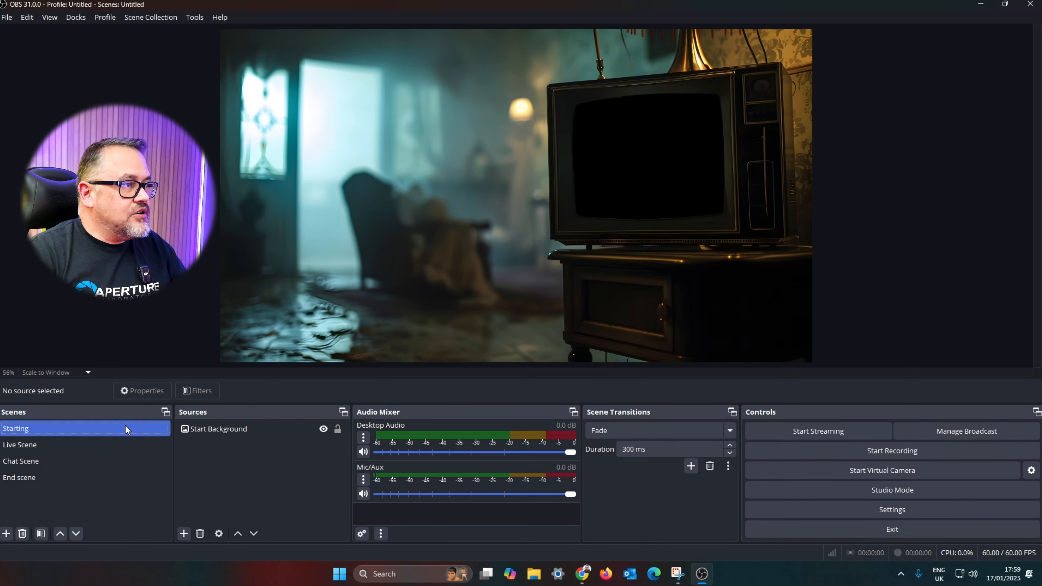
Step: Step through the Starting, Live, Chat and End scenes to review each layout
{"action": "left_click", "coordinate": [77, 446]}
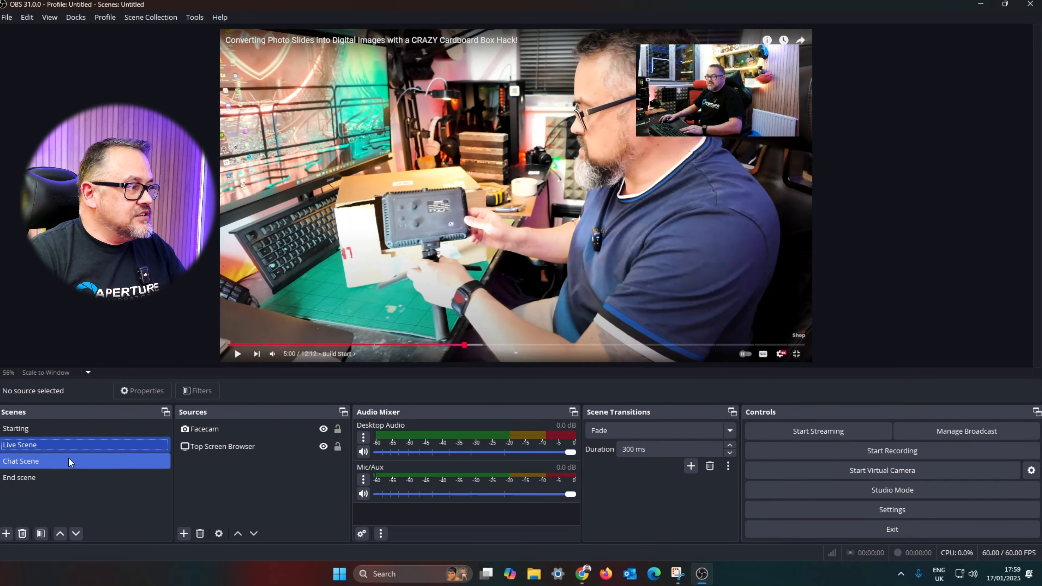
{"action": "left_click", "coordinate": [68, 459]}
{"action": "left_click", "coordinate": [93, 443]}
{"action": "left_click", "coordinate": [102, 427]}
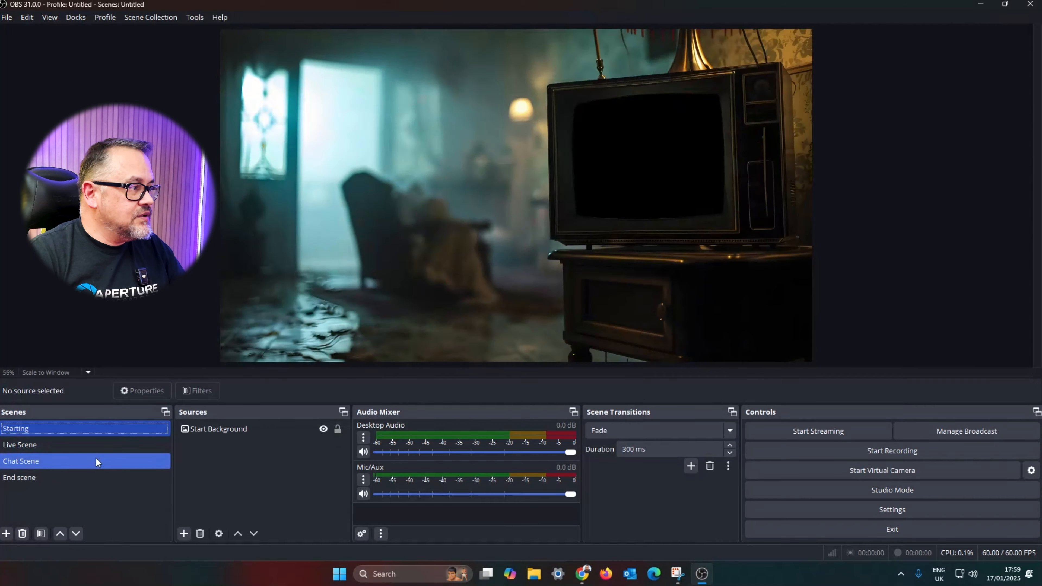
{"action": "left_click", "coordinate": [76, 476]}
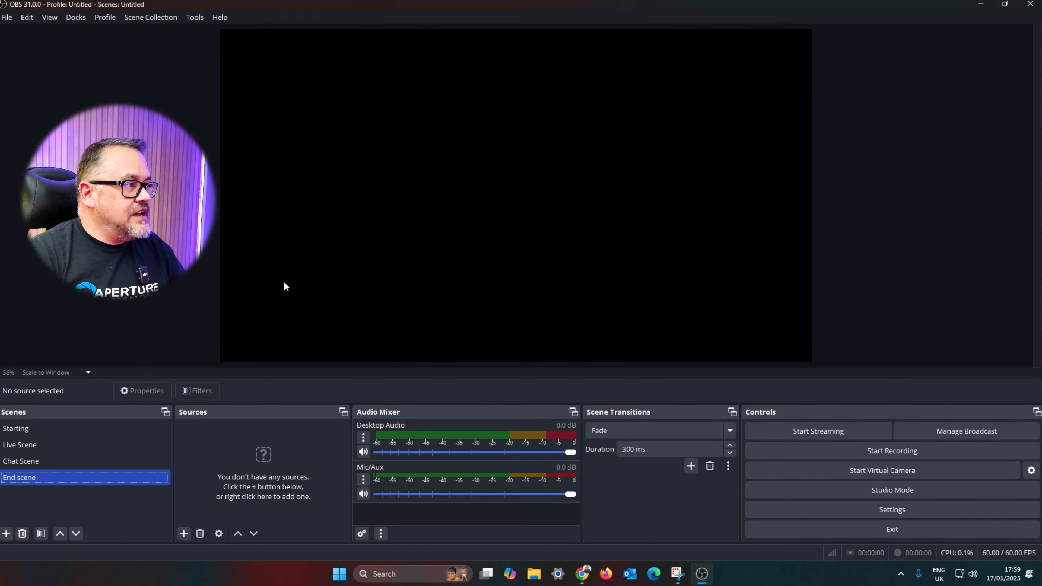
{"action": "left_click", "coordinate": [86, 428]}
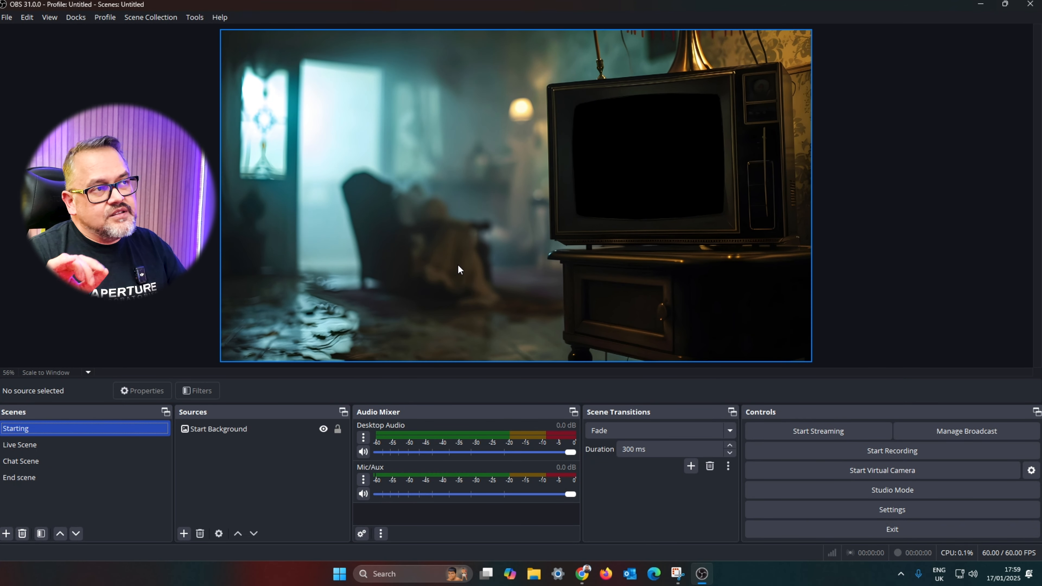
{"action": "left_click", "coordinate": [138, 483]}
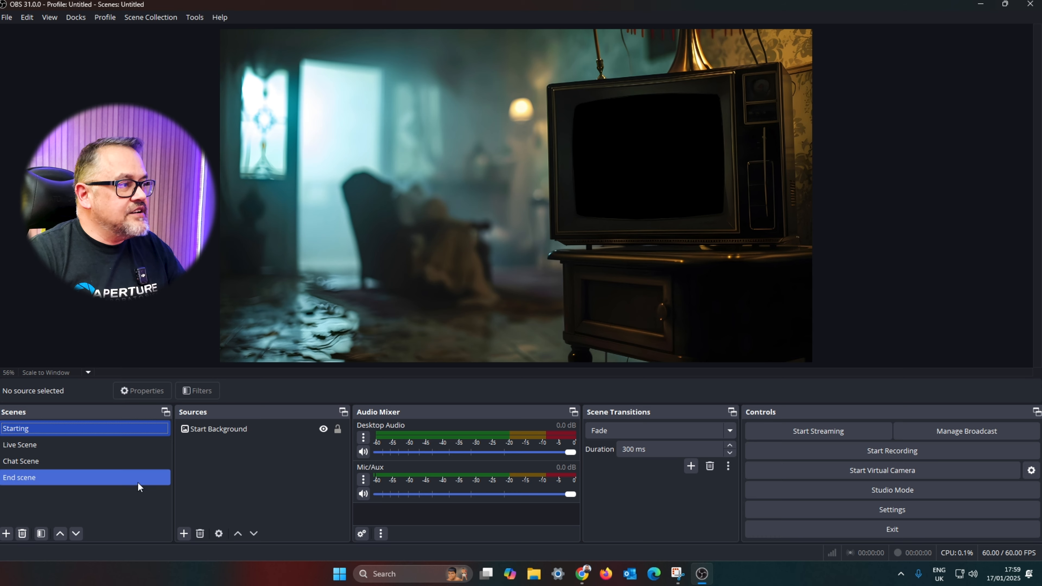
{"action": "left_click", "coordinate": [138, 482]}
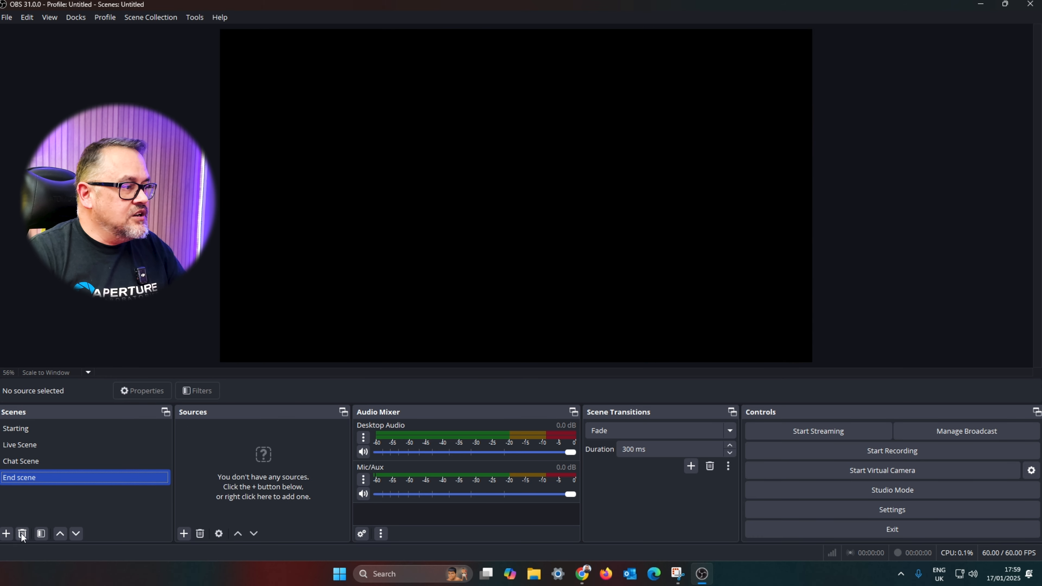
Step: Add the existing Start Background image source to End scene
{"action": "left_click", "coordinate": [184, 533]}
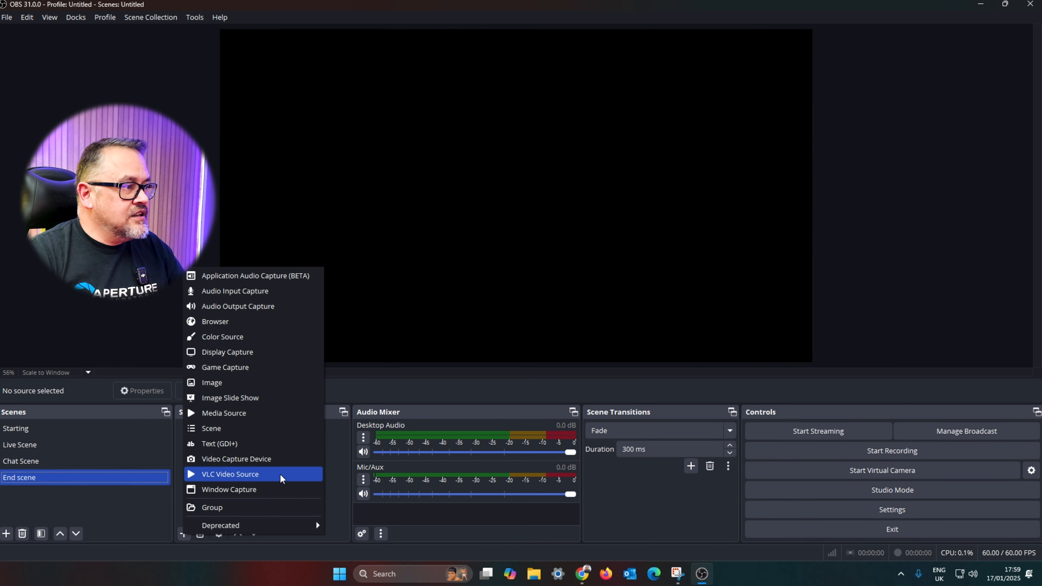
{"action": "left_click", "coordinate": [244, 386]}
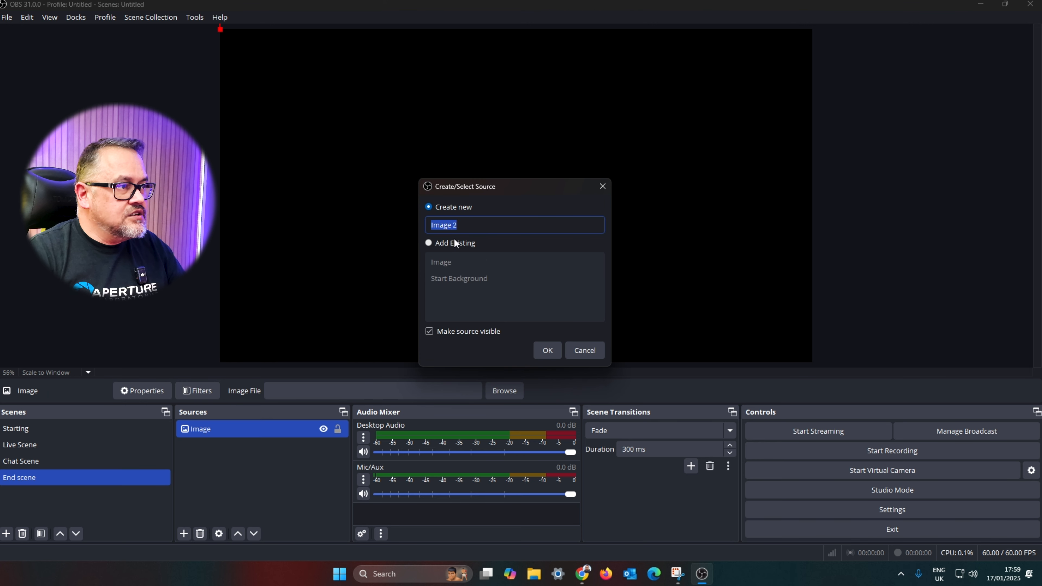
{"action": "left_click", "coordinate": [453, 242]}
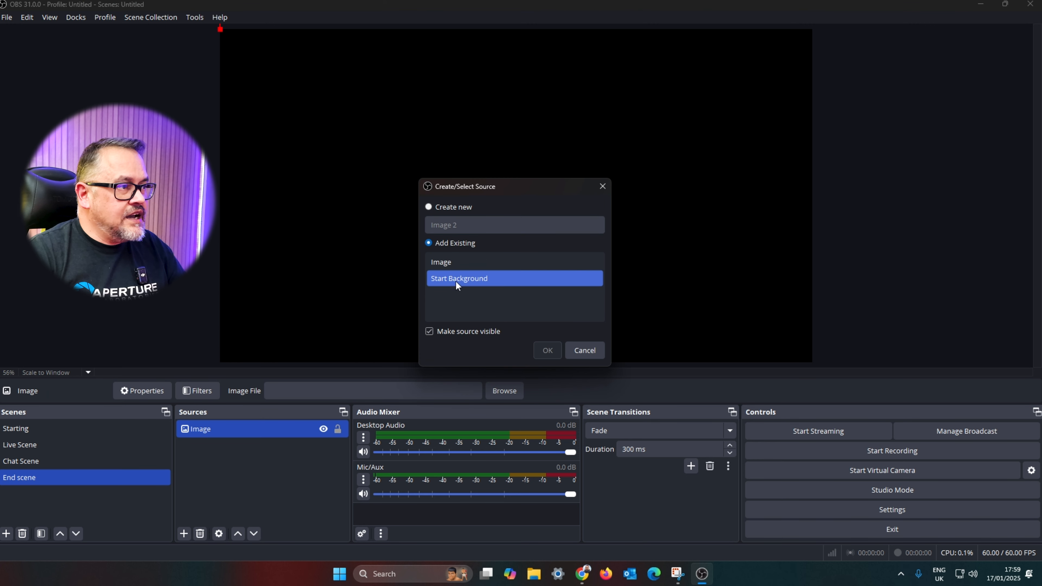
{"action": "left_click", "coordinate": [475, 279]}
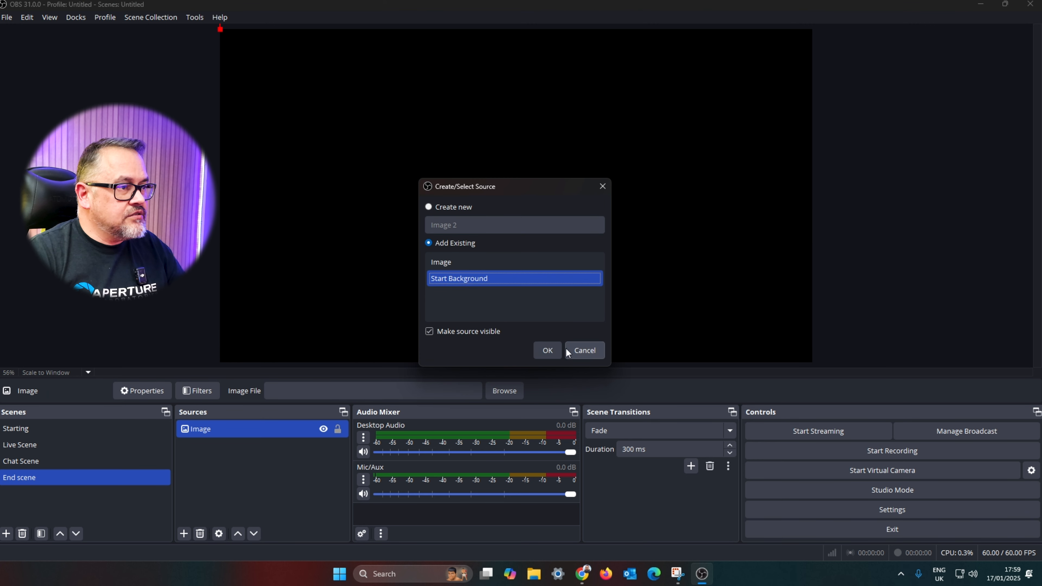
{"action": "left_click", "coordinate": [549, 350]}
Step: Move Chat Scene above Live Scene in the scene list
{"action": "left_click", "coordinate": [77, 461]}
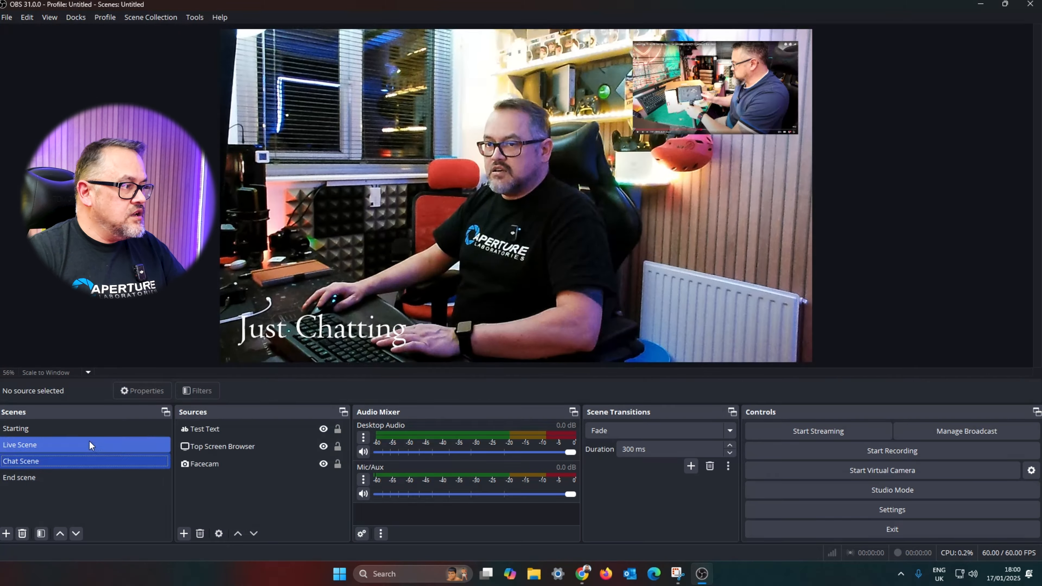
{"action": "left_click_drag", "start_coordinate": [77, 463], "coordinate": [84, 437]}
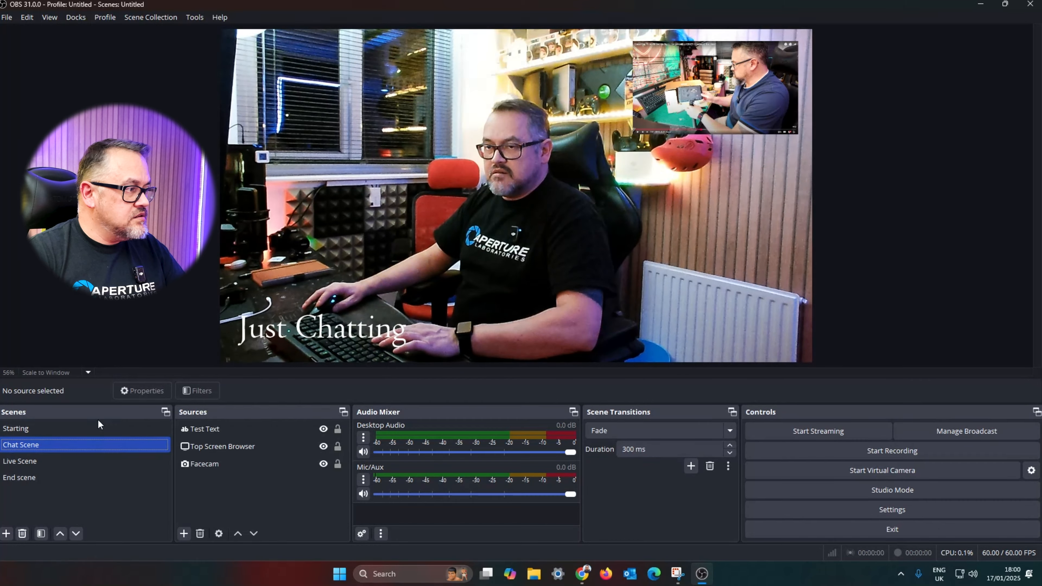
{"action": "left_click", "coordinate": [94, 429]}
{"action": "left_click", "coordinate": [76, 445]}
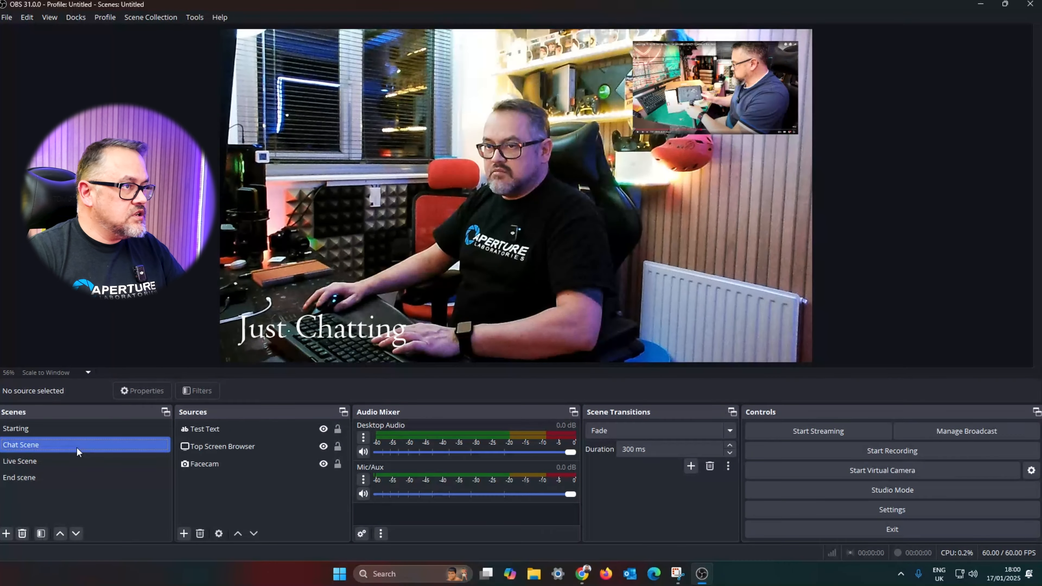
{"action": "left_click", "coordinate": [69, 460]}
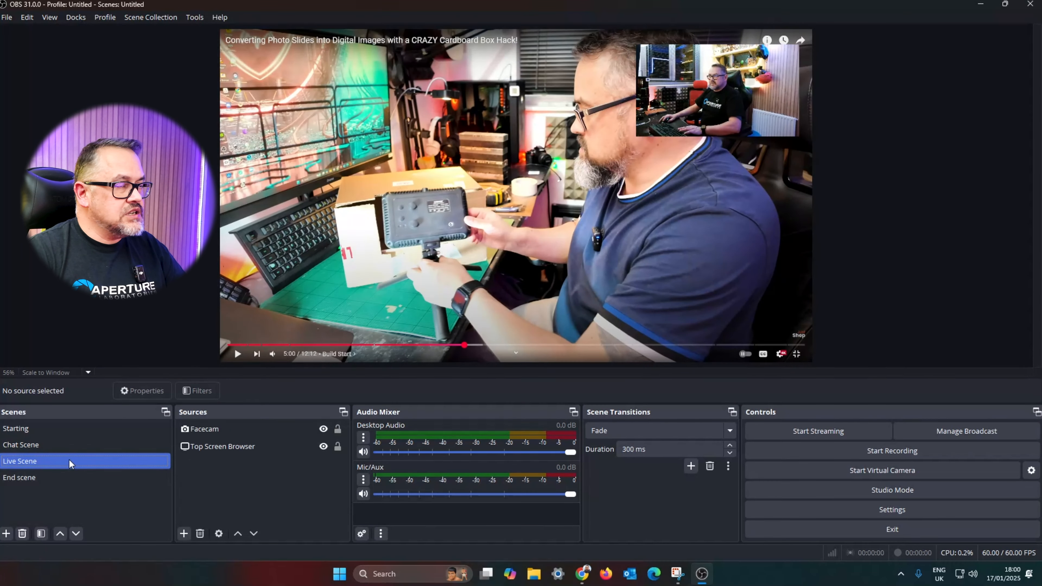